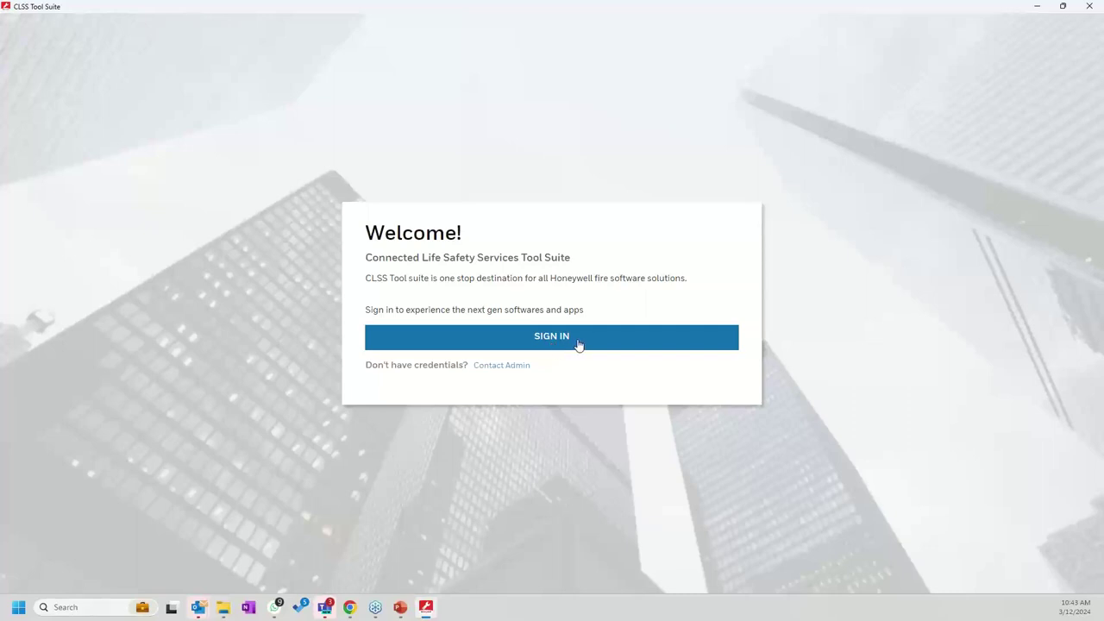
Step: Sign in to the Connected Life Safety Services account with the account e-mail
left_click(561, 338)
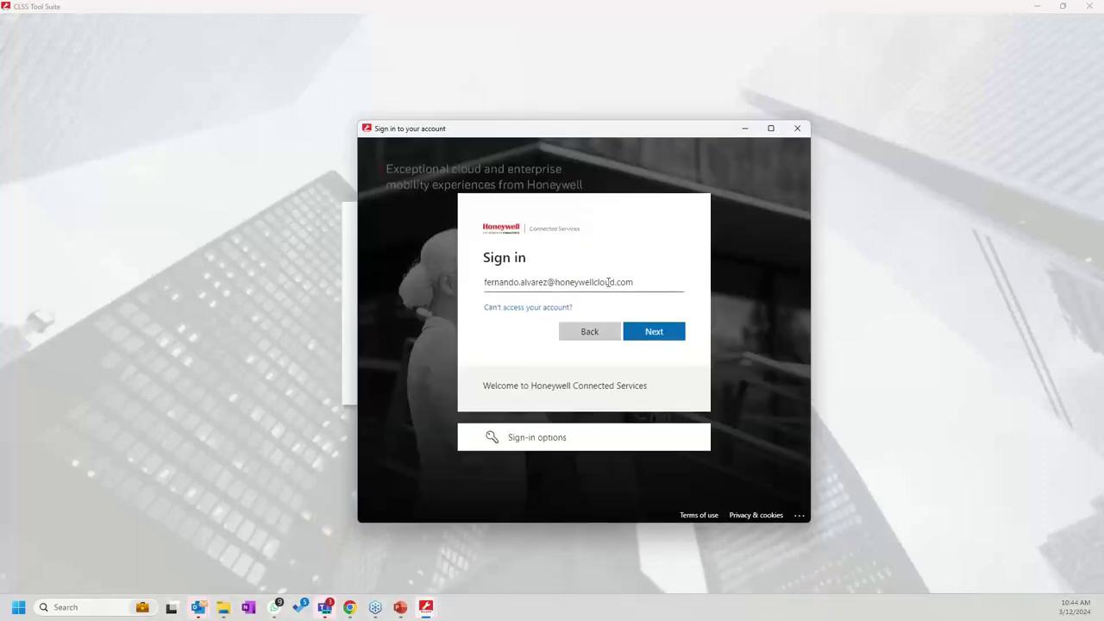
double_click(609, 282)
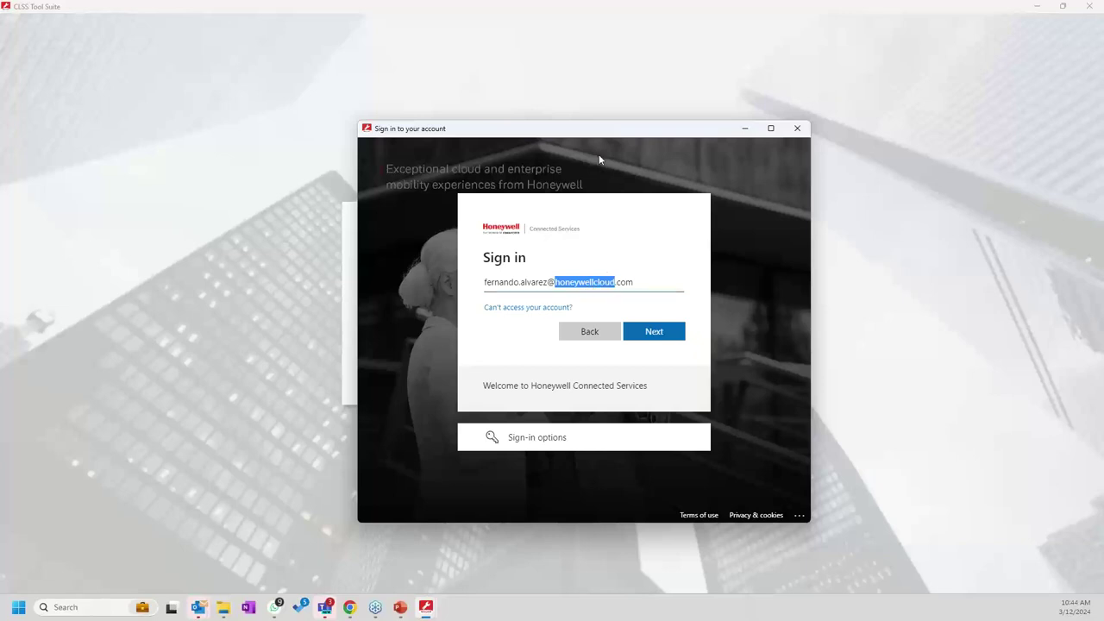
left_click_drag(594, 152, 613, 614)
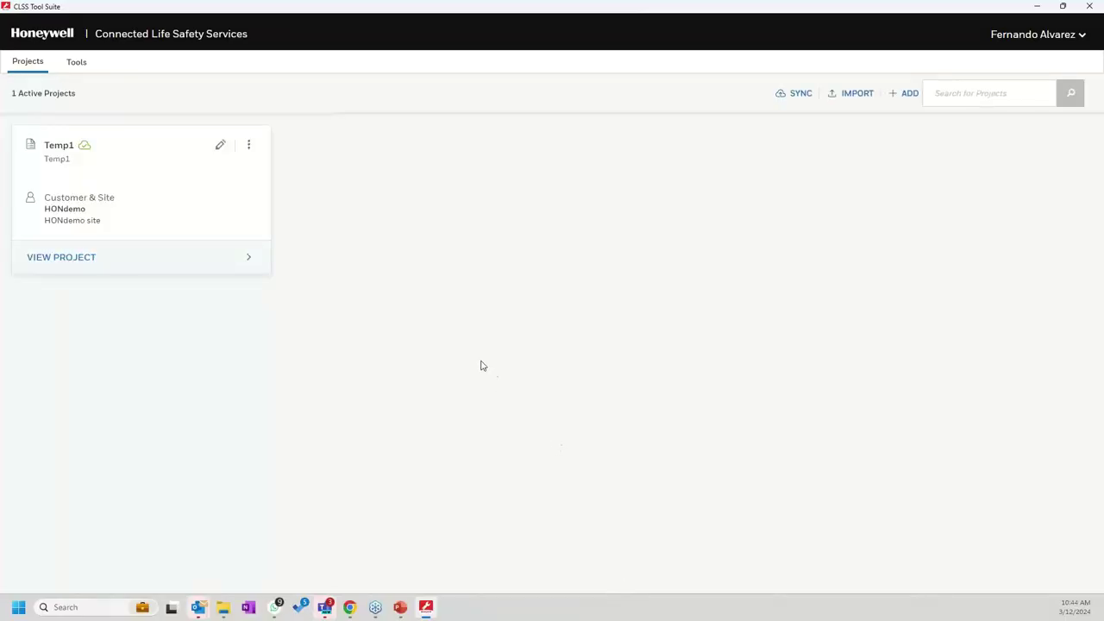
Step: Start a new project under the Honeywell LAR branch and choose Citadella as its customer
left_click(896, 97)
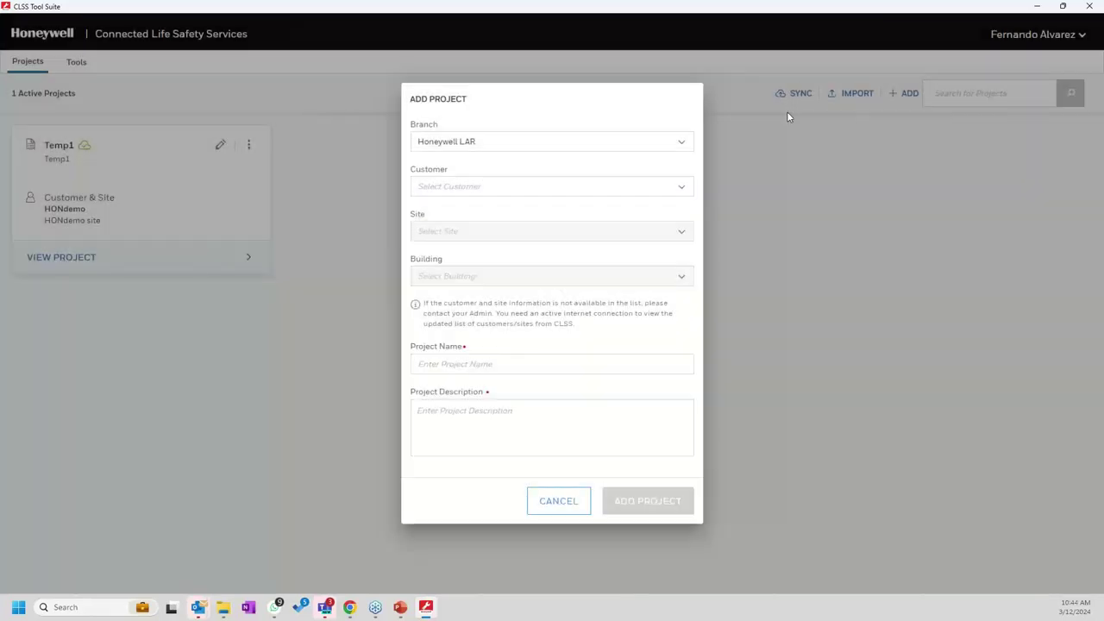
left_click(679, 146)
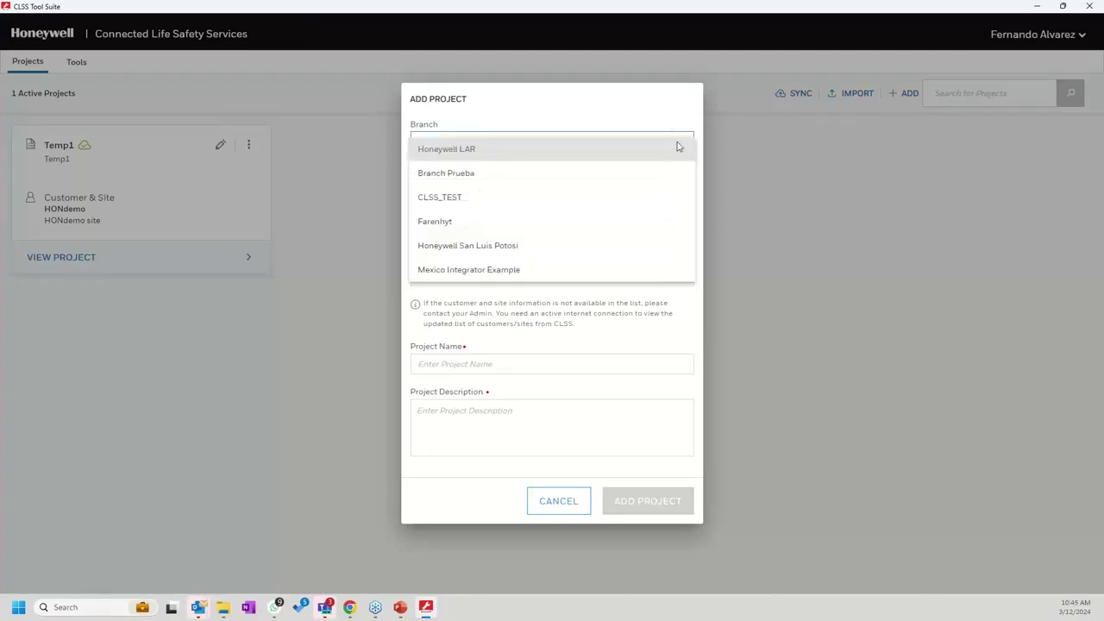
left_click(667, 123)
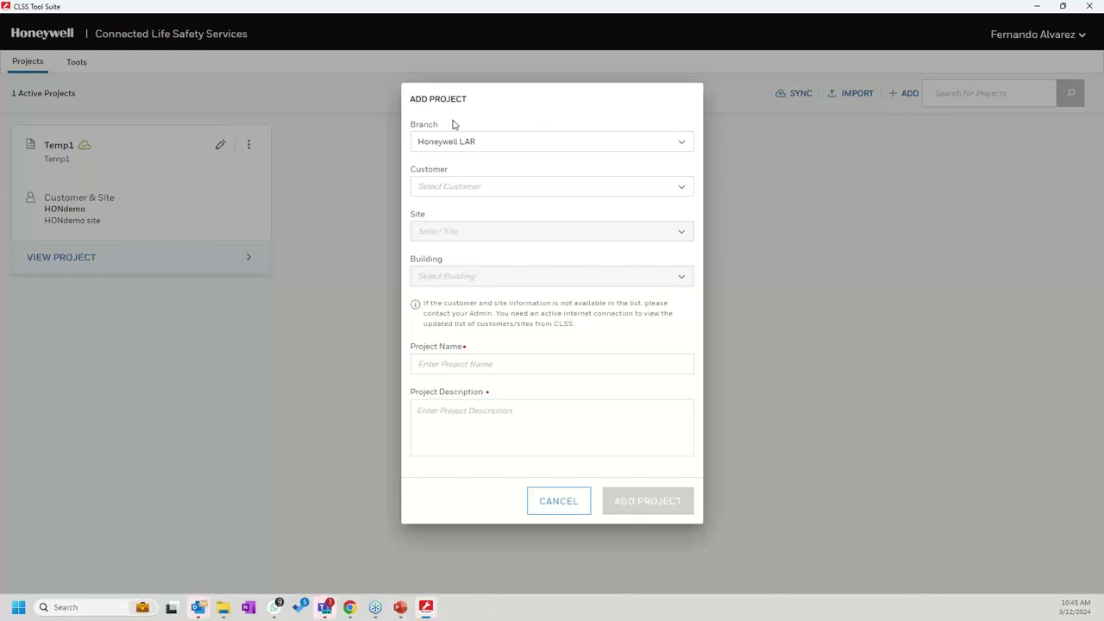
left_click(678, 190)
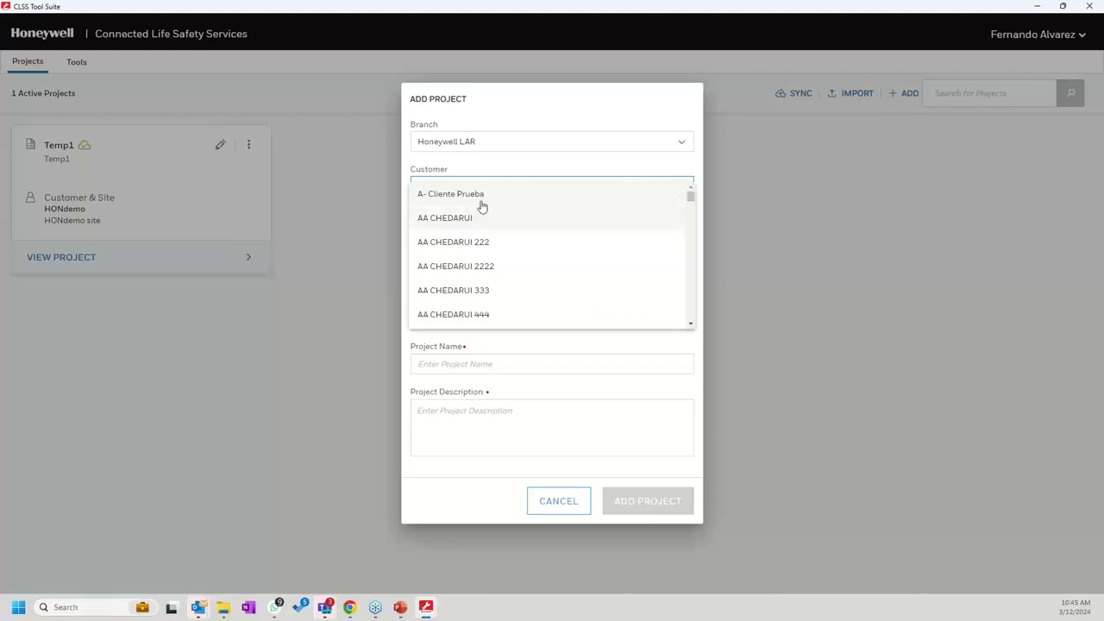
scroll(495, 214, "down", 5)
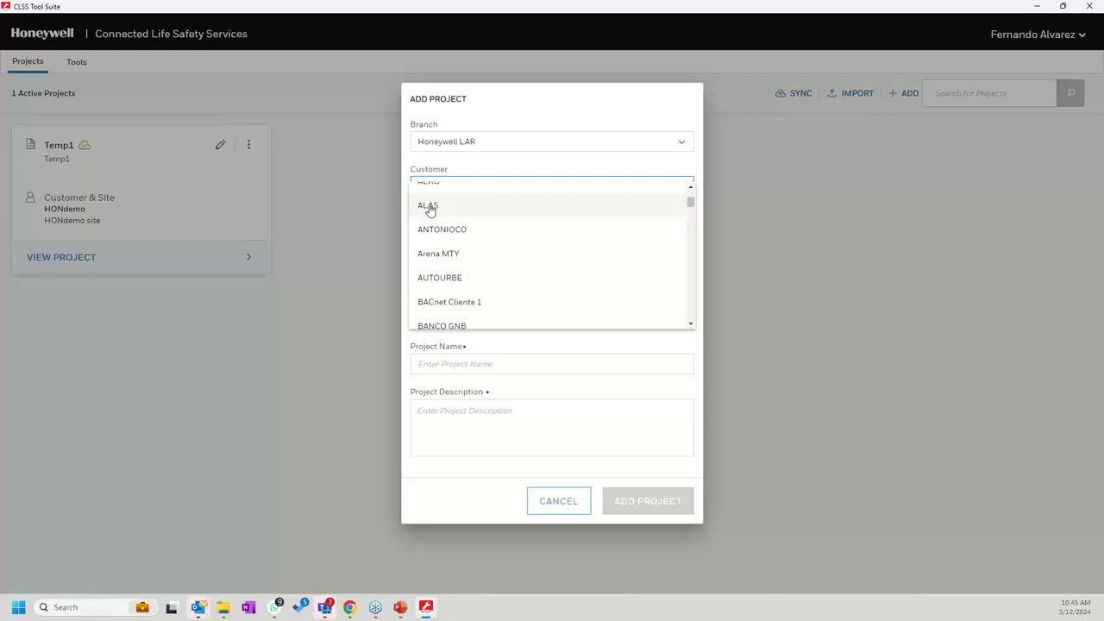
scroll(482, 249, "down", 5)
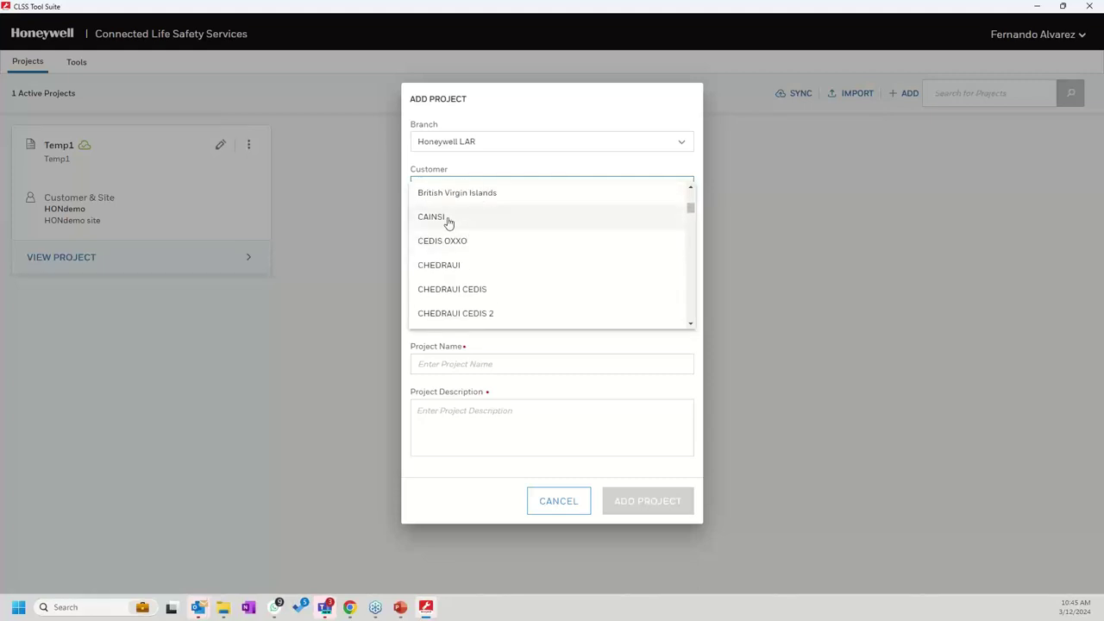
scroll(456, 226, "down", 3)
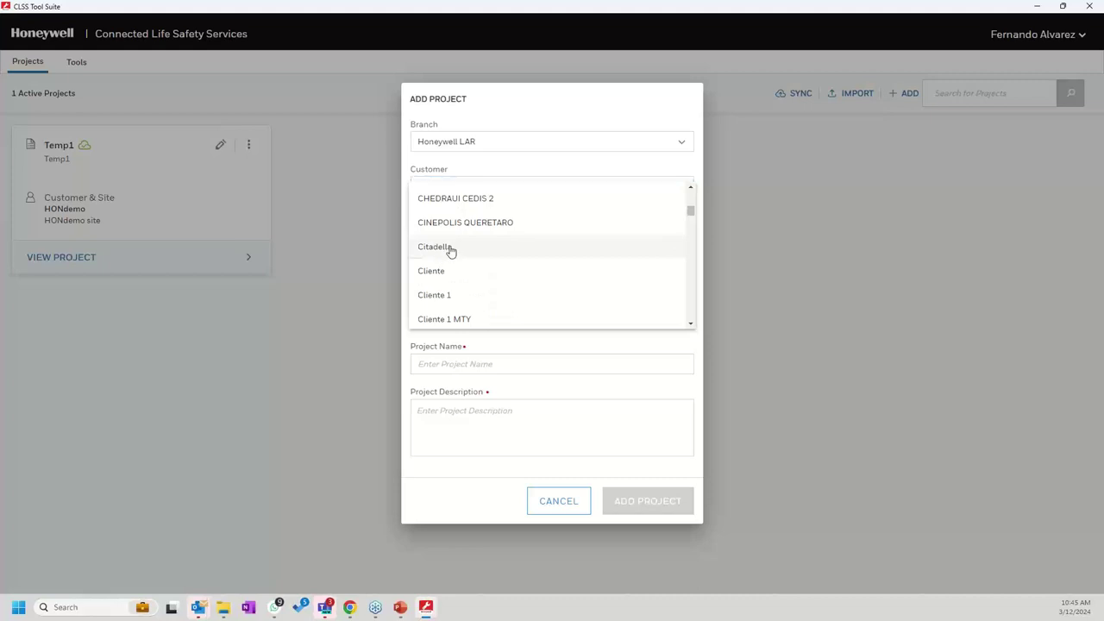
left_click(448, 249)
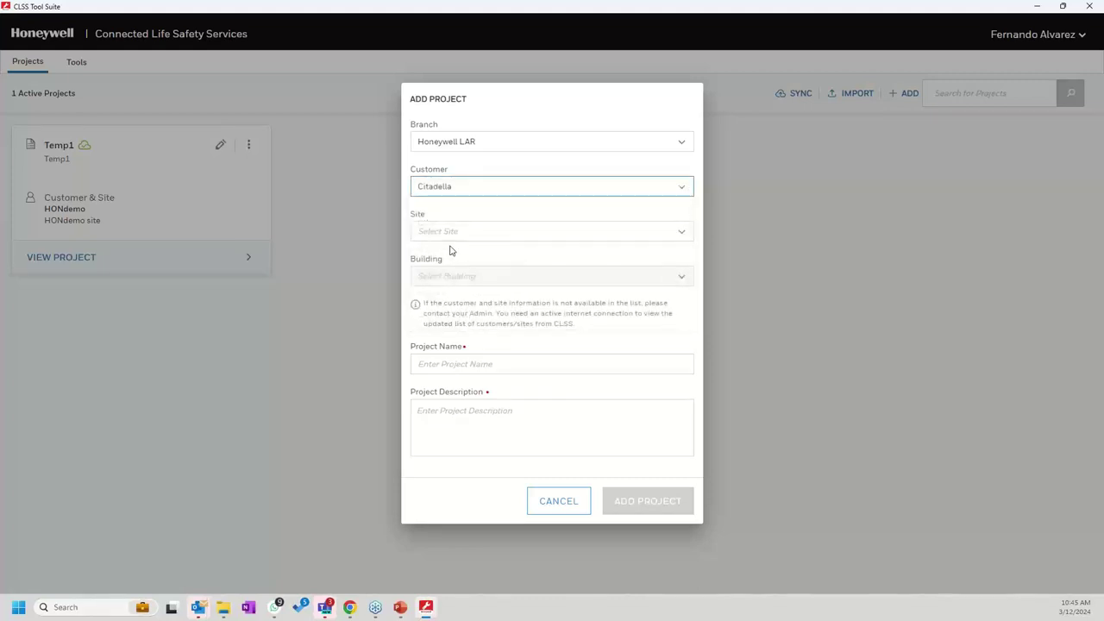
Step: Assign the new project to Citadella site and Citadella building, keeping the Honeywell LAR branch
left_click(681, 237)
left_click(632, 244)
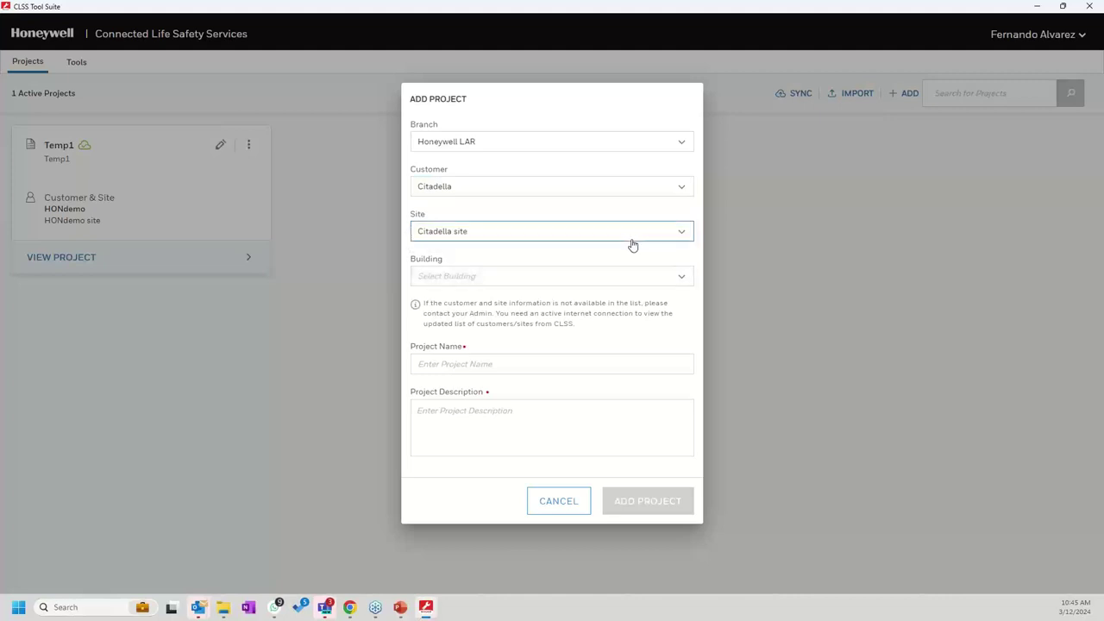
left_click(681, 276)
left_click(616, 282)
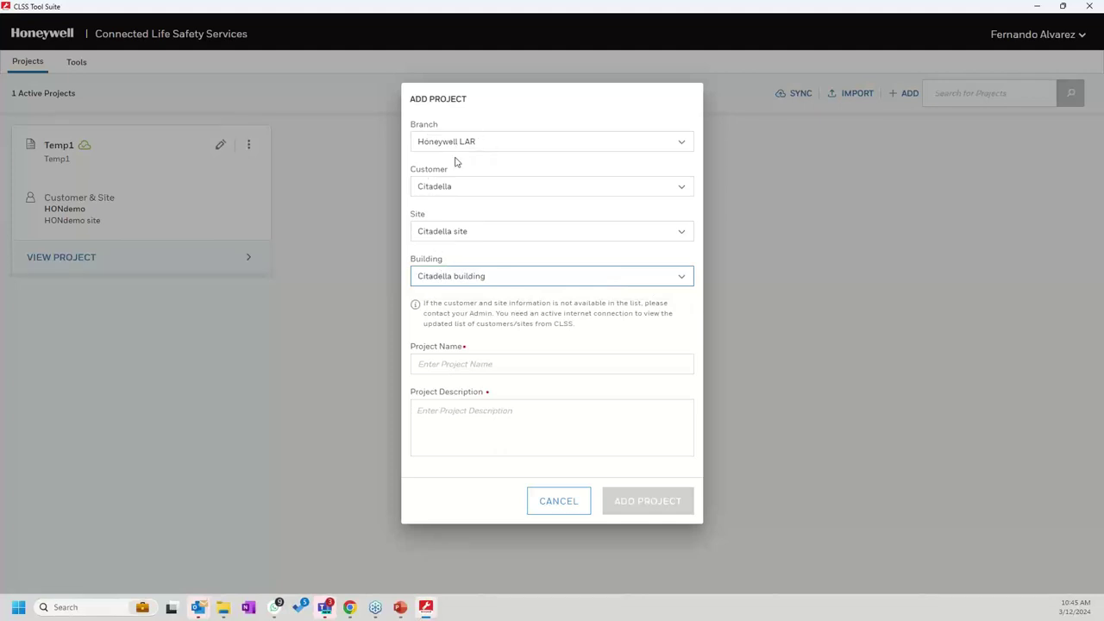
left_click(683, 145)
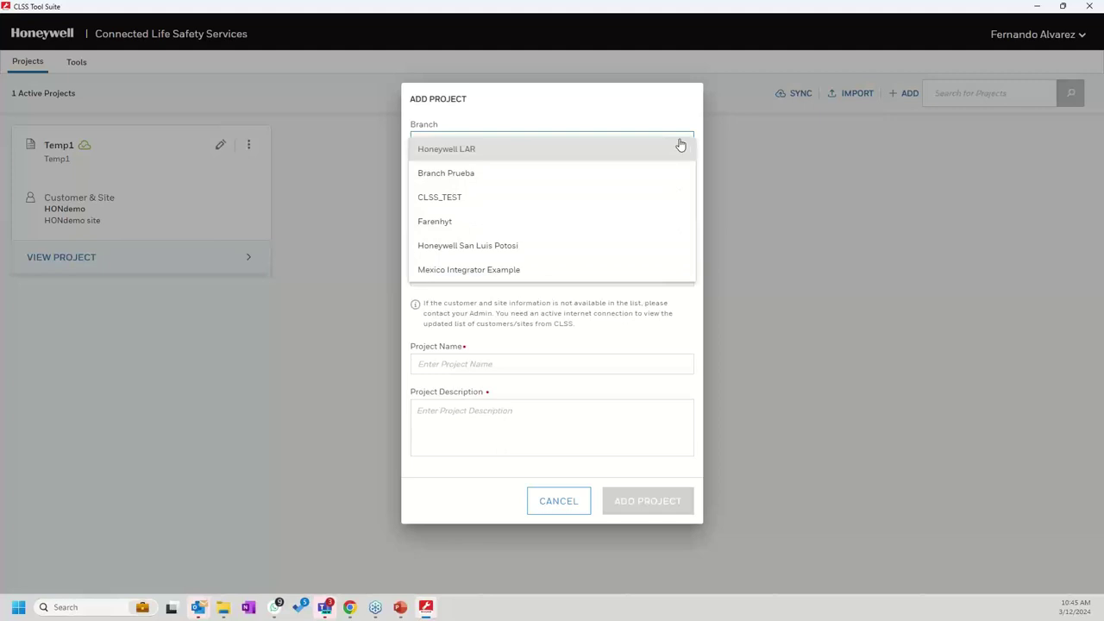
left_click(609, 118)
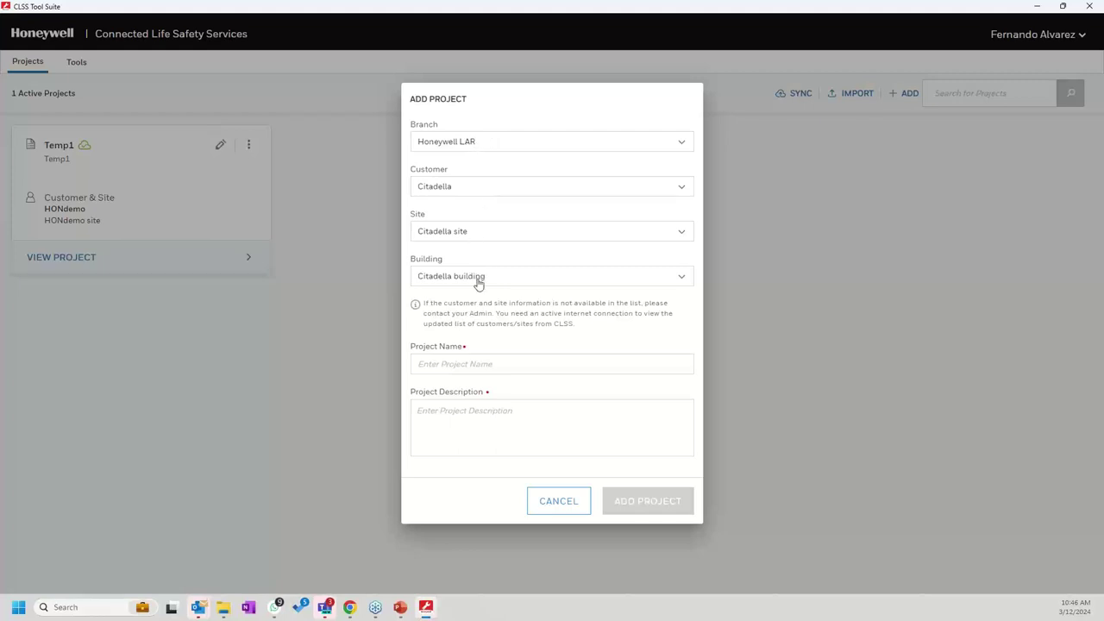
Step: Name the project Temp22 with the description Temp33, add it, and open it
left_click(485, 364)
type("Temp22")
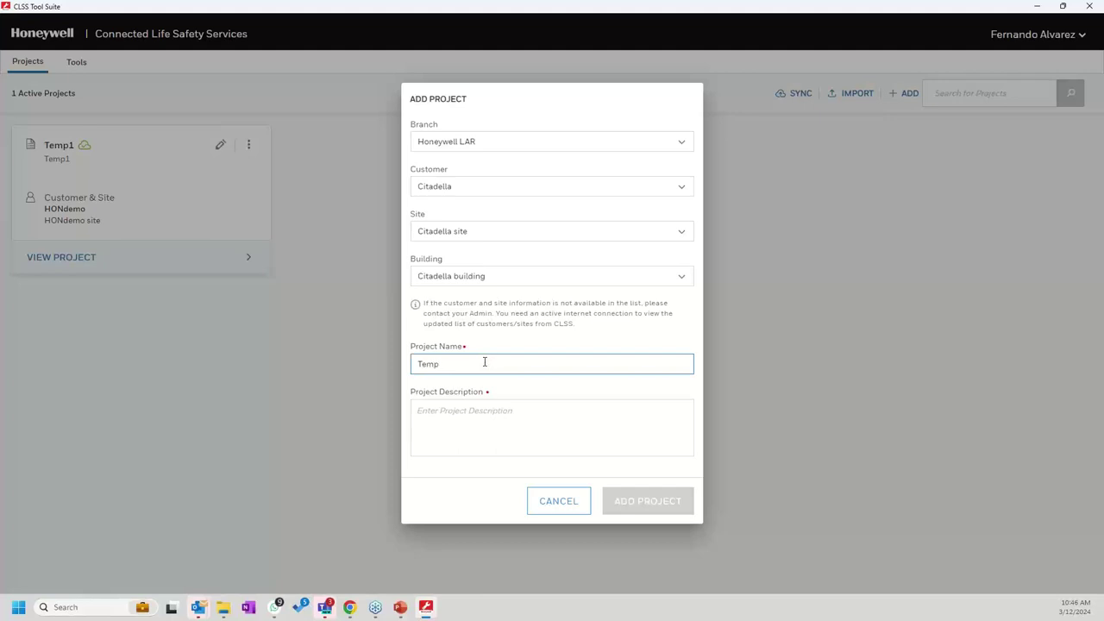
left_click(502, 412)
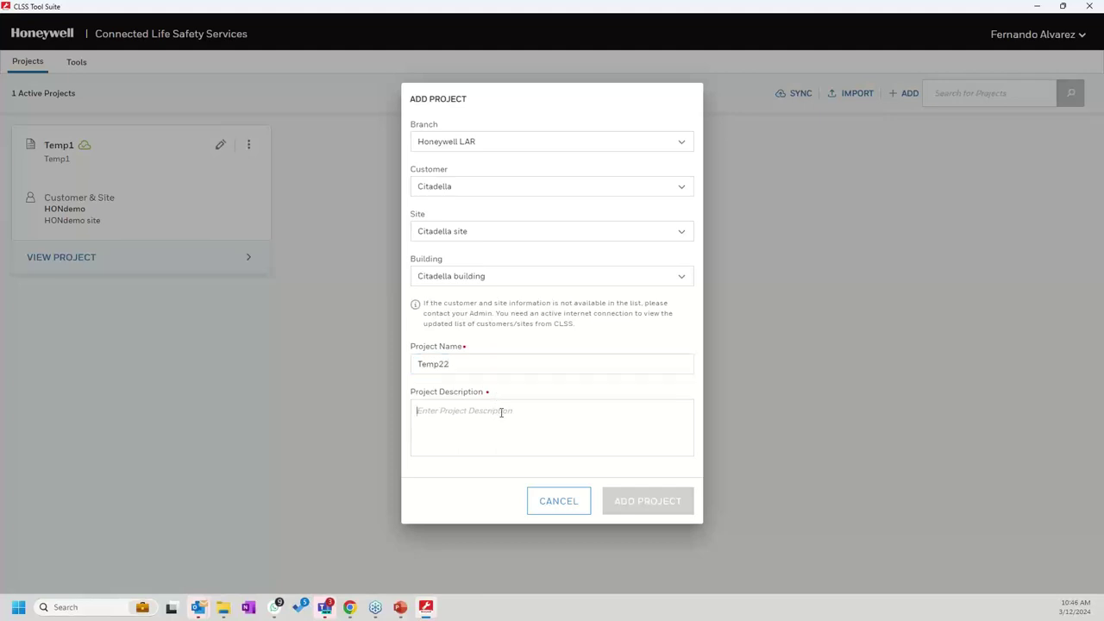
type("Temp33")
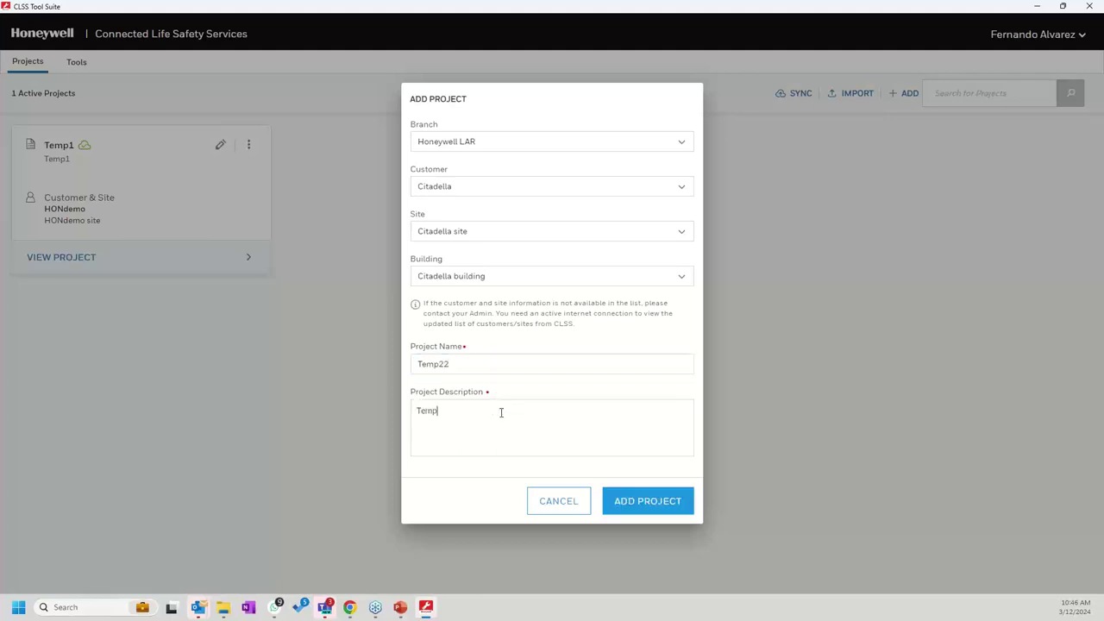
left_click(645, 494)
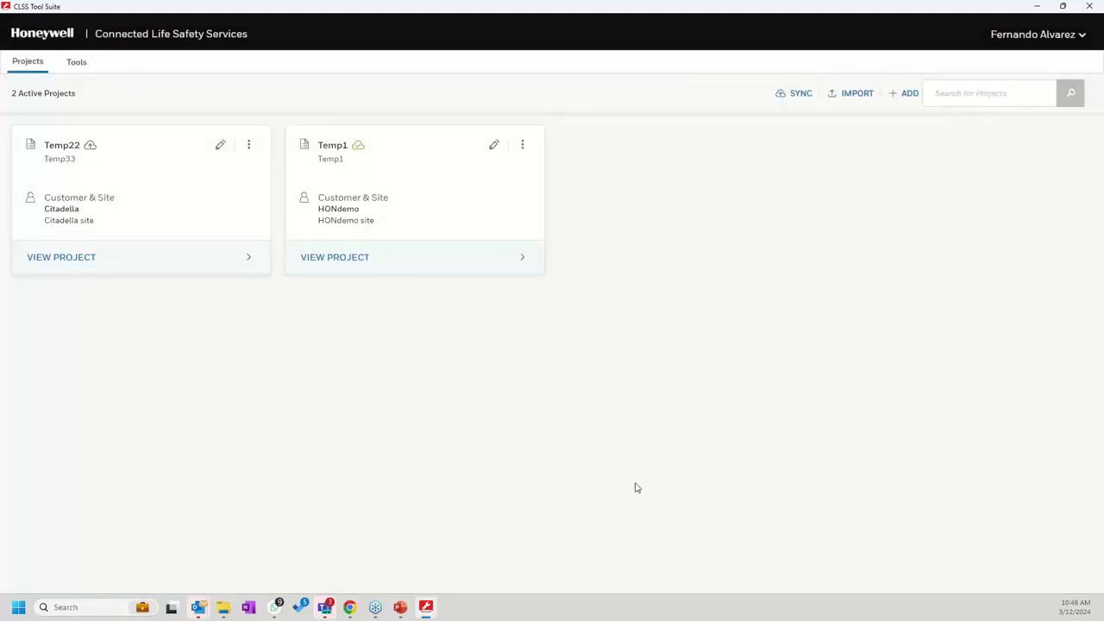
left_click(245, 259)
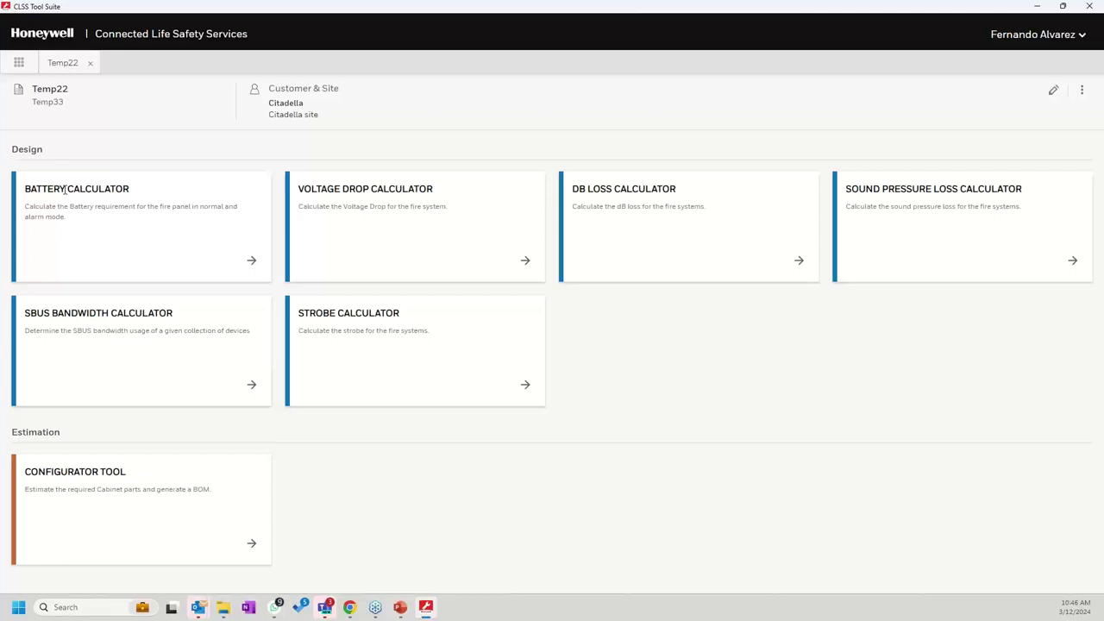
left_click(66, 190)
left_click(65, 189)
left_click(65, 190)
left_click(66, 190)
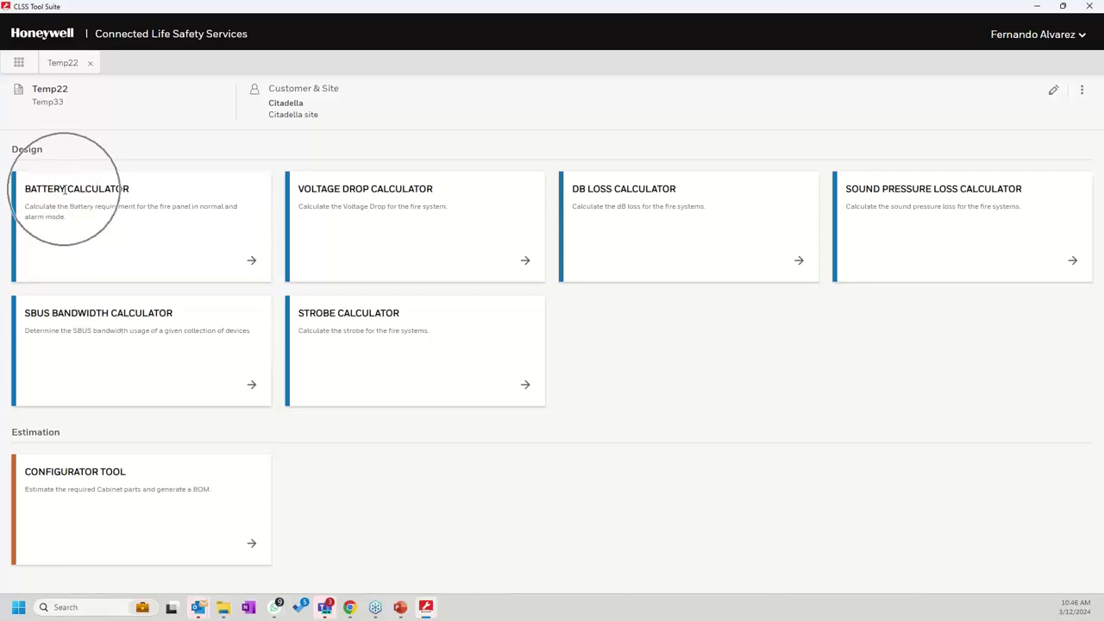
left_click(66, 190)
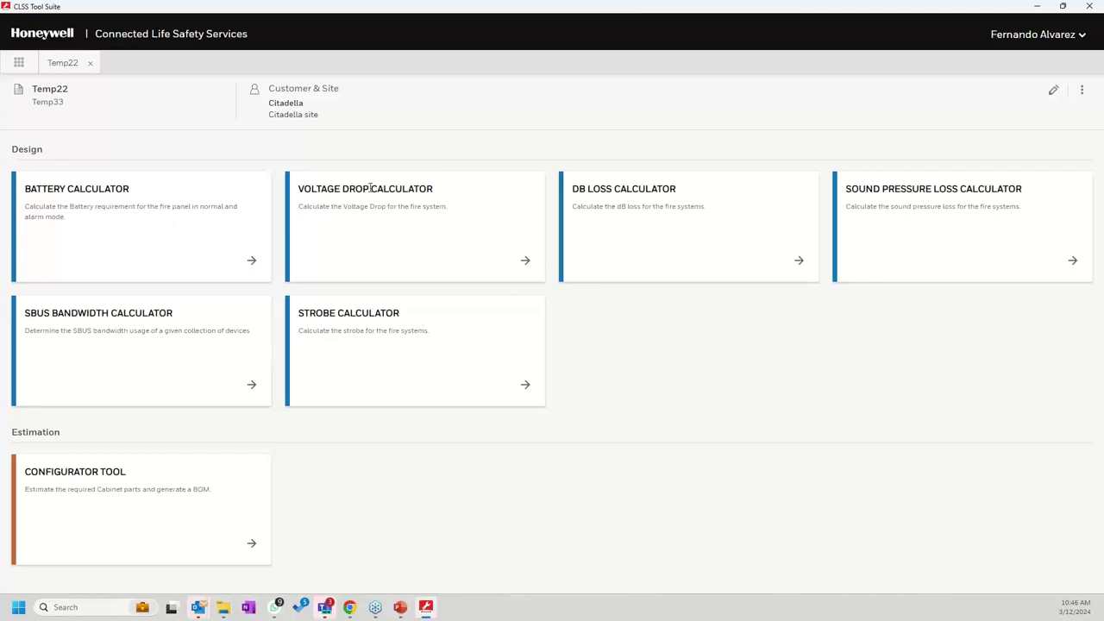
left_click(371, 188)
left_click(371, 188)
left_click(371, 188)
left_click(371, 188)
left_click(371, 188)
left_click(371, 187)
left_click(371, 188)
left_click(371, 187)
left_click(648, 189)
left_click(646, 187)
left_click(373, 188)
left_click(373, 188)
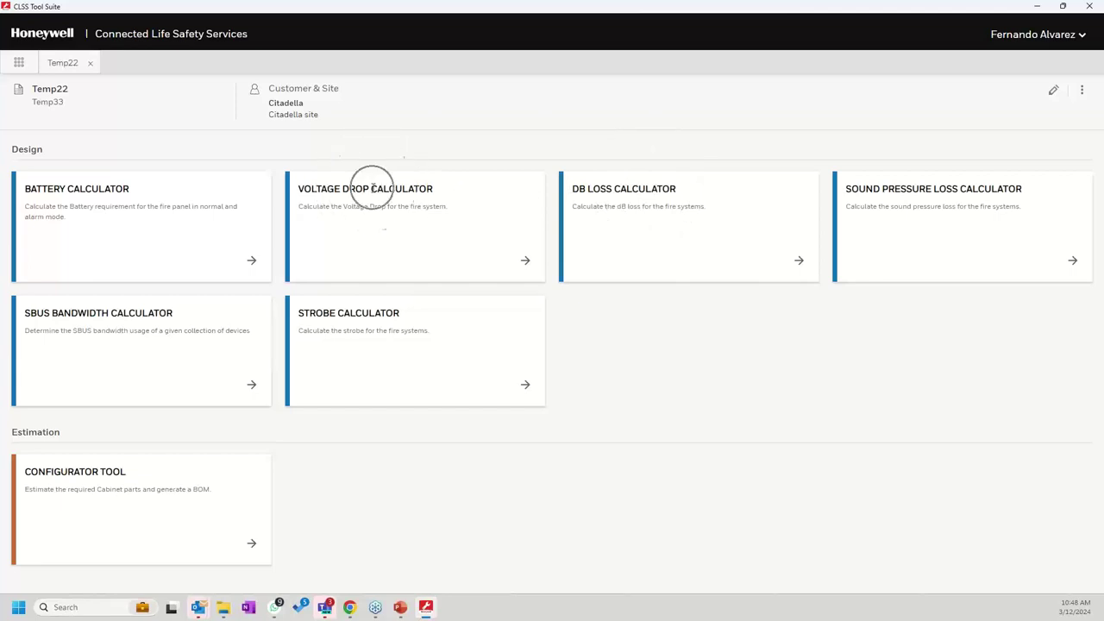
left_click(608, 191)
left_click(608, 192)
left_click(377, 191)
left_click(371, 189)
left_click(370, 189)
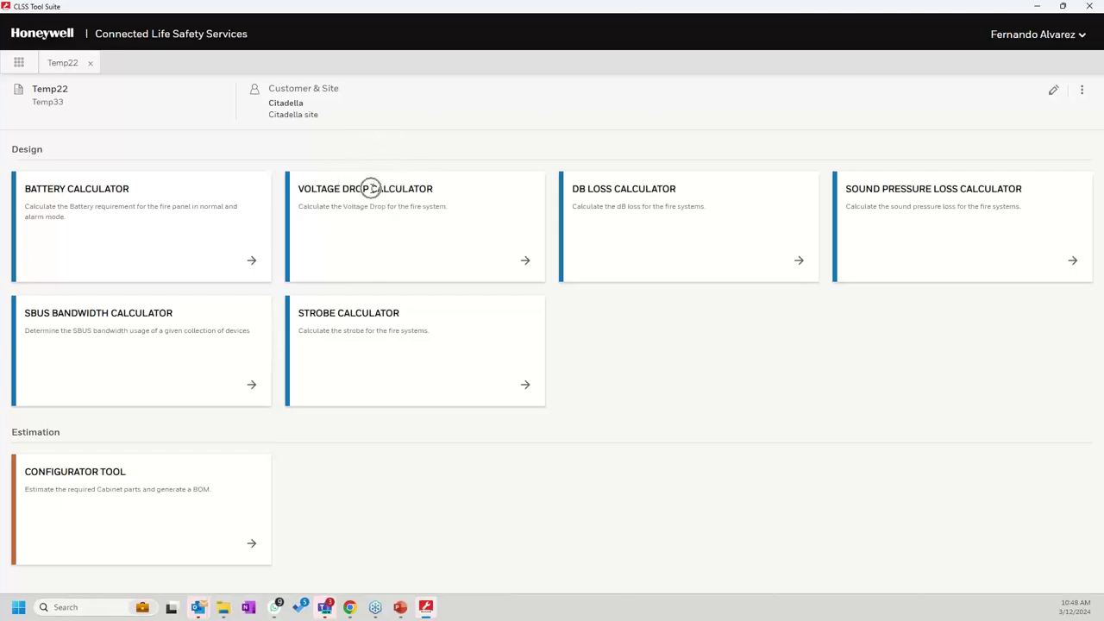
left_click(86, 187)
left_click_drag(50, 314, 107, 314)
left_click(193, 318)
Step: Start a new battery calculation in the Temp22 project
left_click(252, 262)
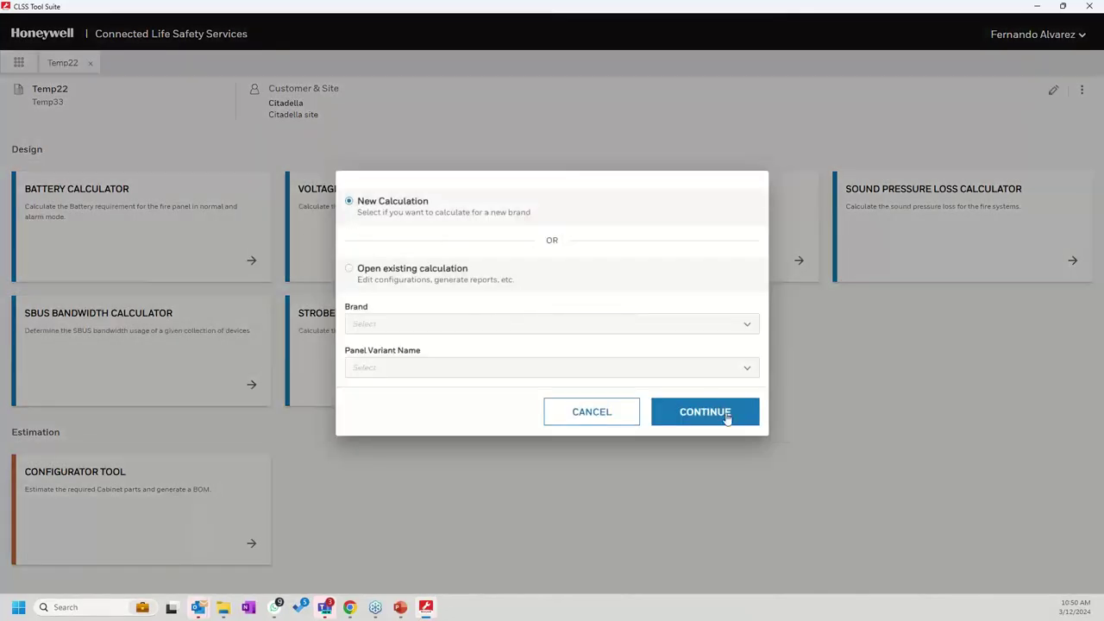
left_click(726, 417)
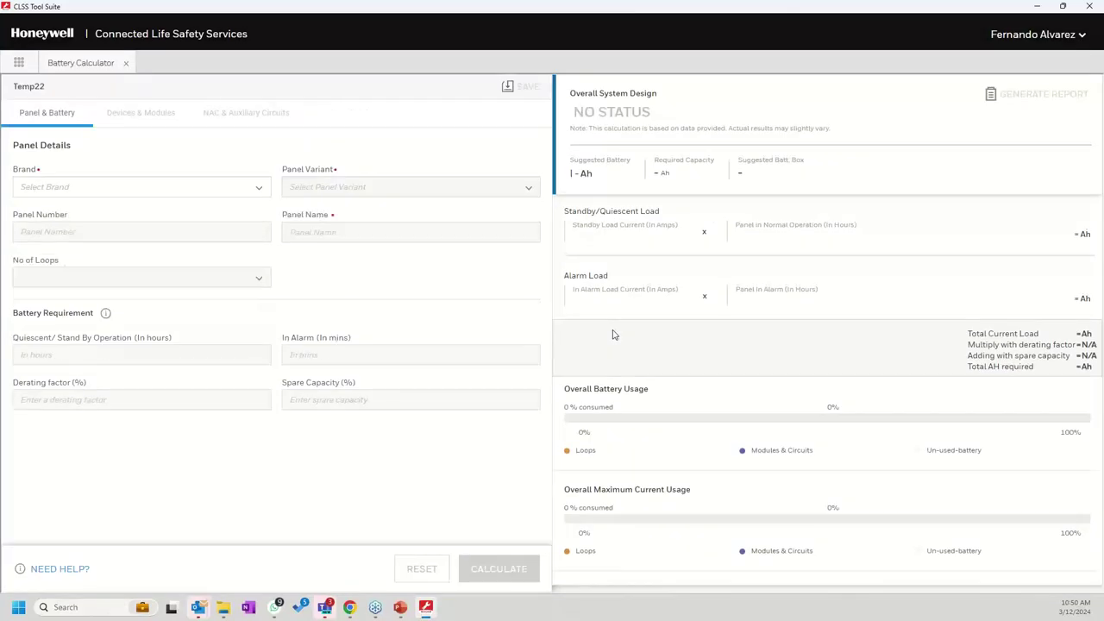
left_click(62, 117)
left_click(61, 117)
left_click(153, 122)
left_click(231, 118)
left_click(148, 121)
Step: Set the panel brand of the battery calculation to FireLite
left_click(257, 192)
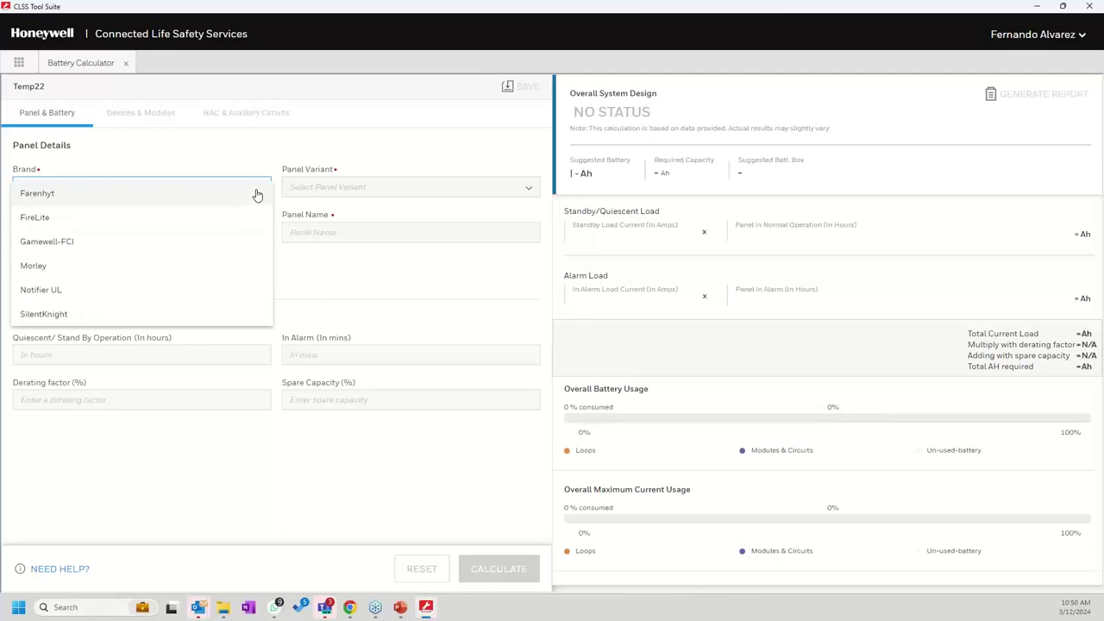
left_click(33, 220)
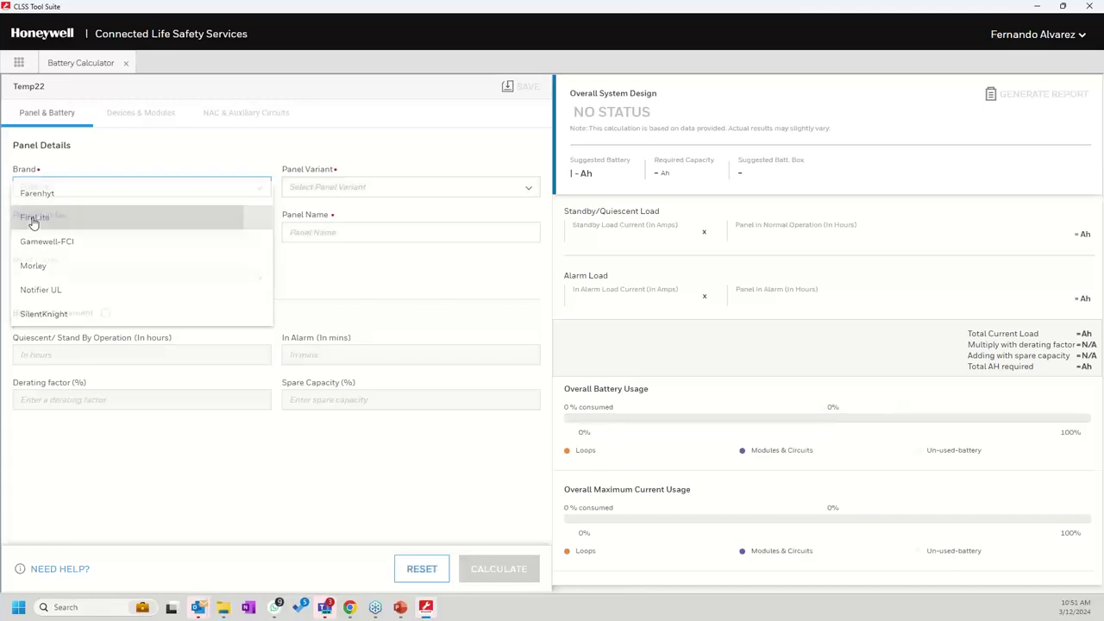
left_click(399, 193)
left_click(320, 184)
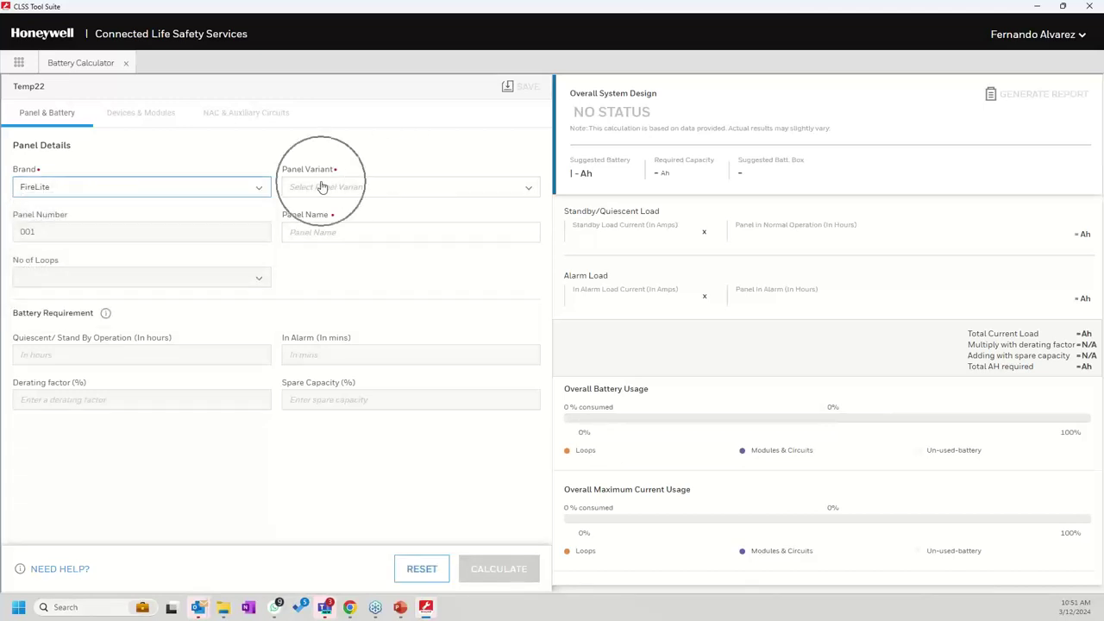
Step: Look through the FireLite panel variants and choose ES-1000X for the battery calculation
left_click(518, 194)
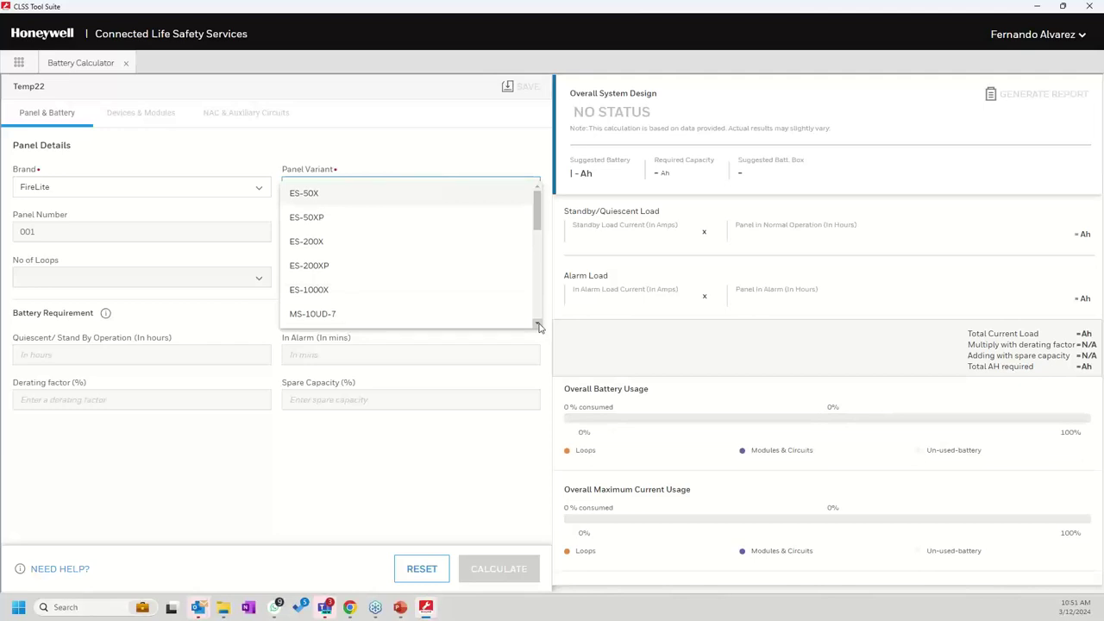
left_click_drag(538, 325, 538, 325)
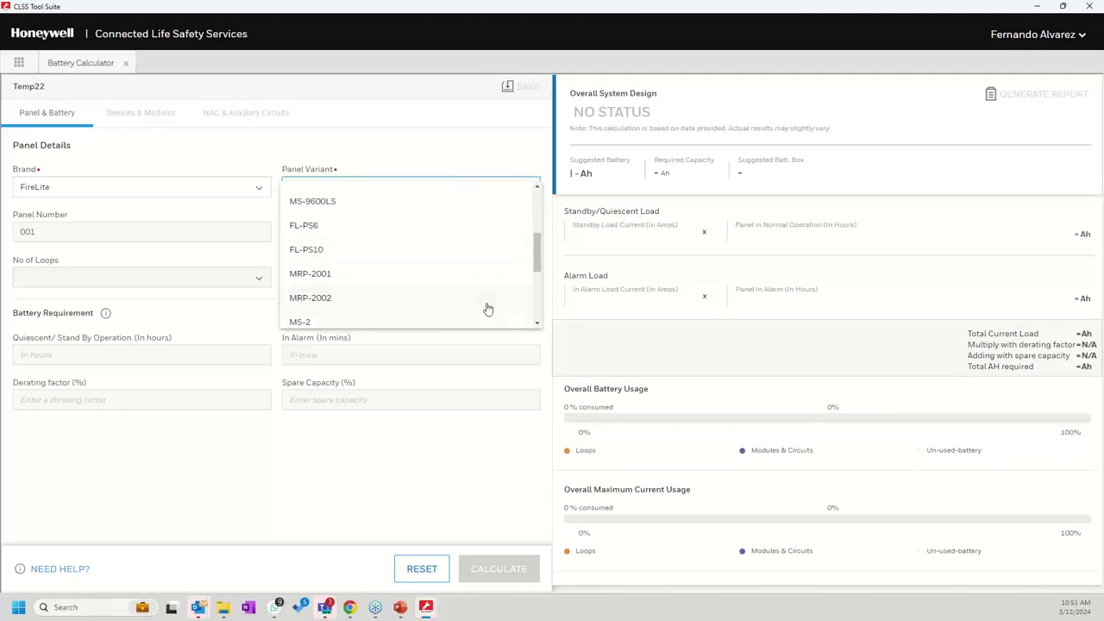
left_click(537, 326)
left_click(536, 325)
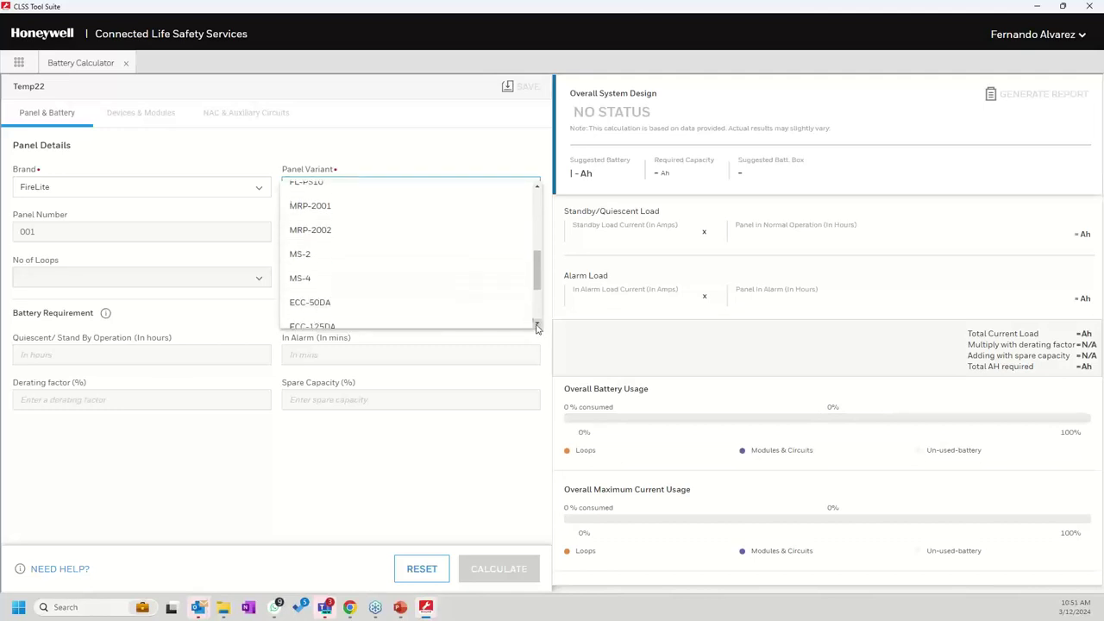
left_click(536, 325)
left_click(536, 326)
left_click(536, 325)
left_click(537, 325)
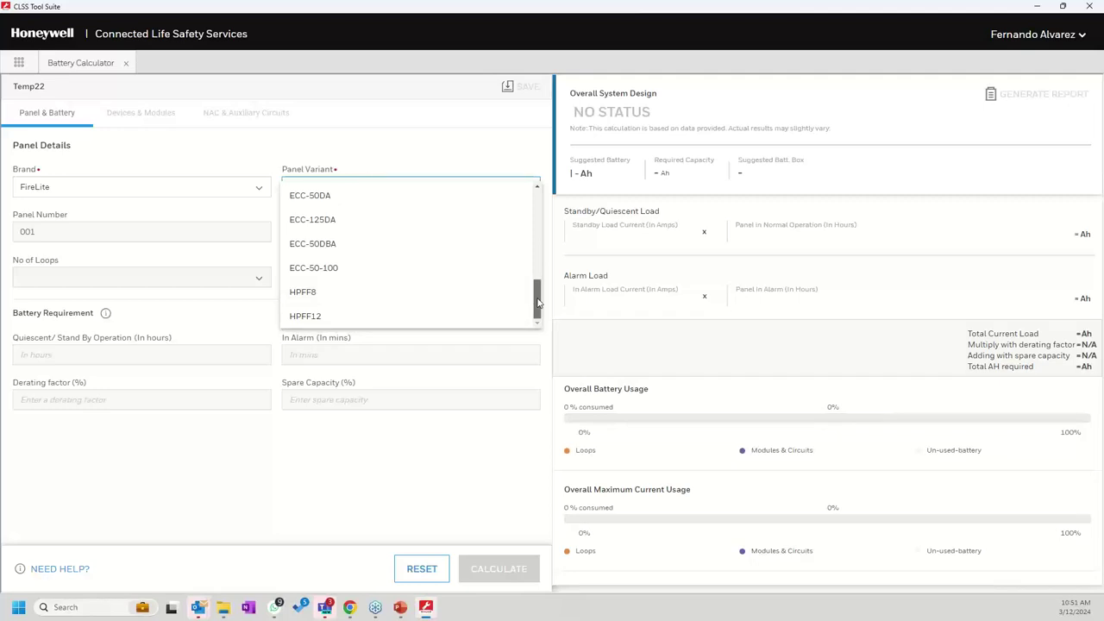
left_click_drag(536, 302, 521, 223)
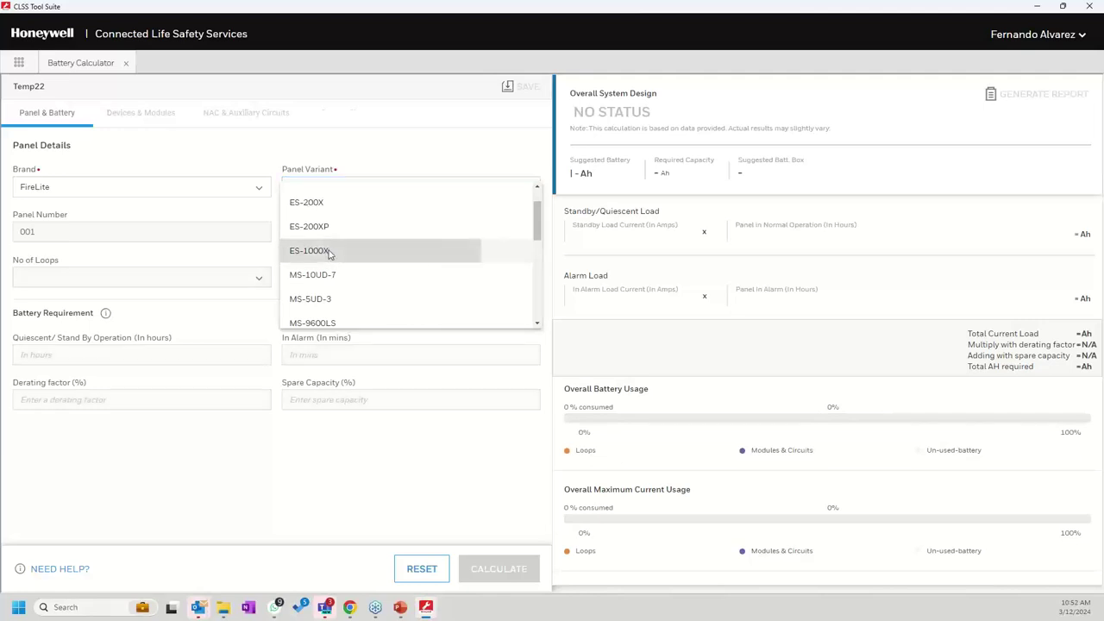
left_click(329, 253)
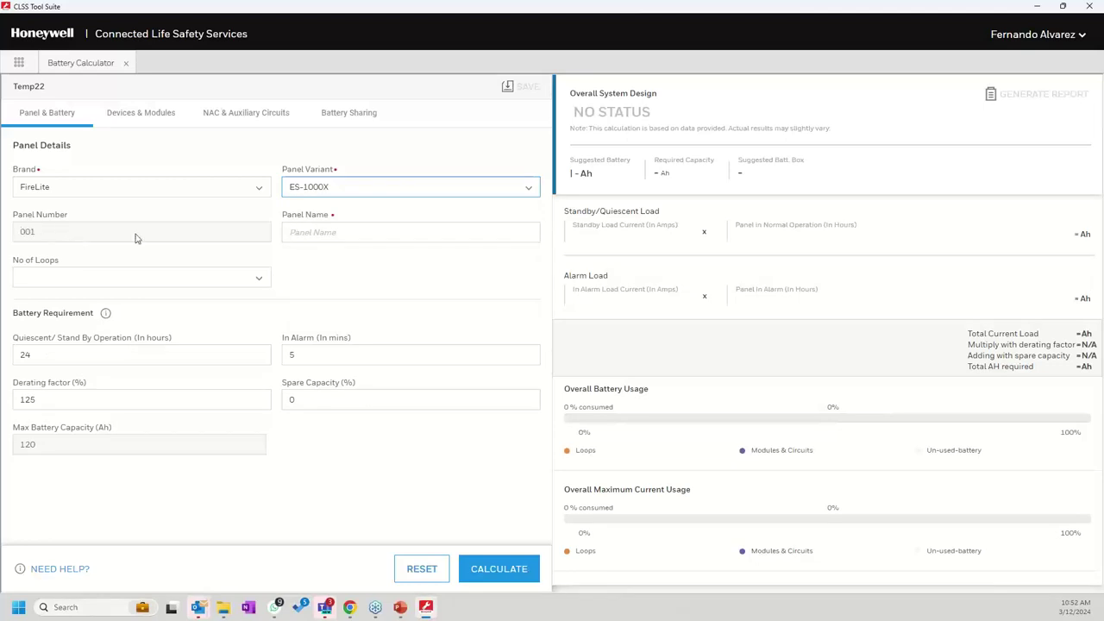
Step: Name the ES-1000X panel Tejp3 and set its number of loops to 1
left_click(376, 230)
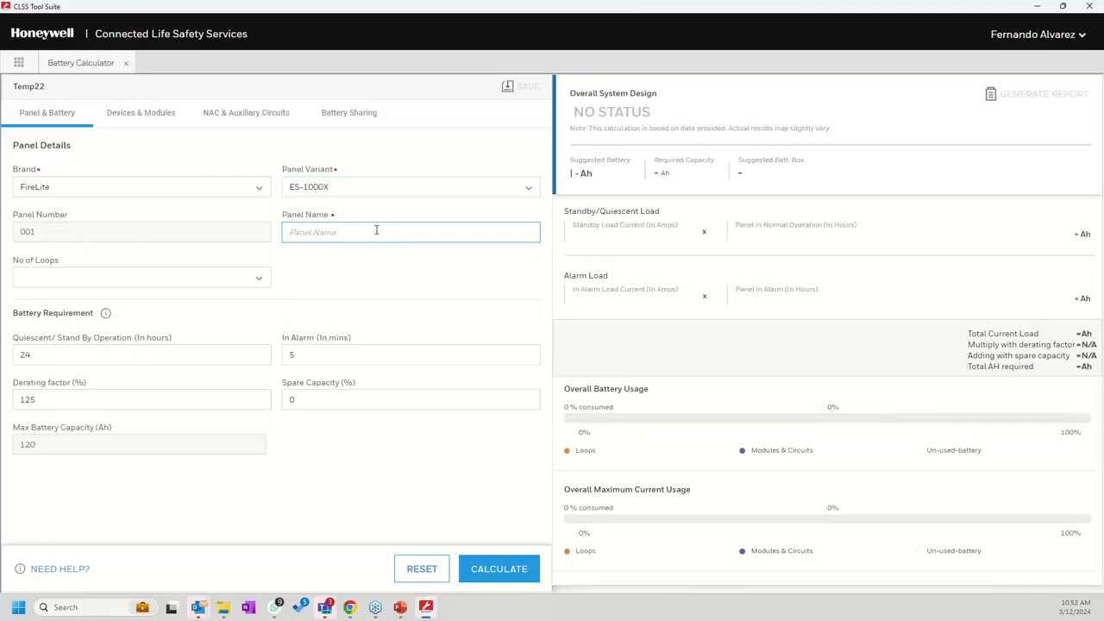
type("Tejp3")
left_click(257, 283)
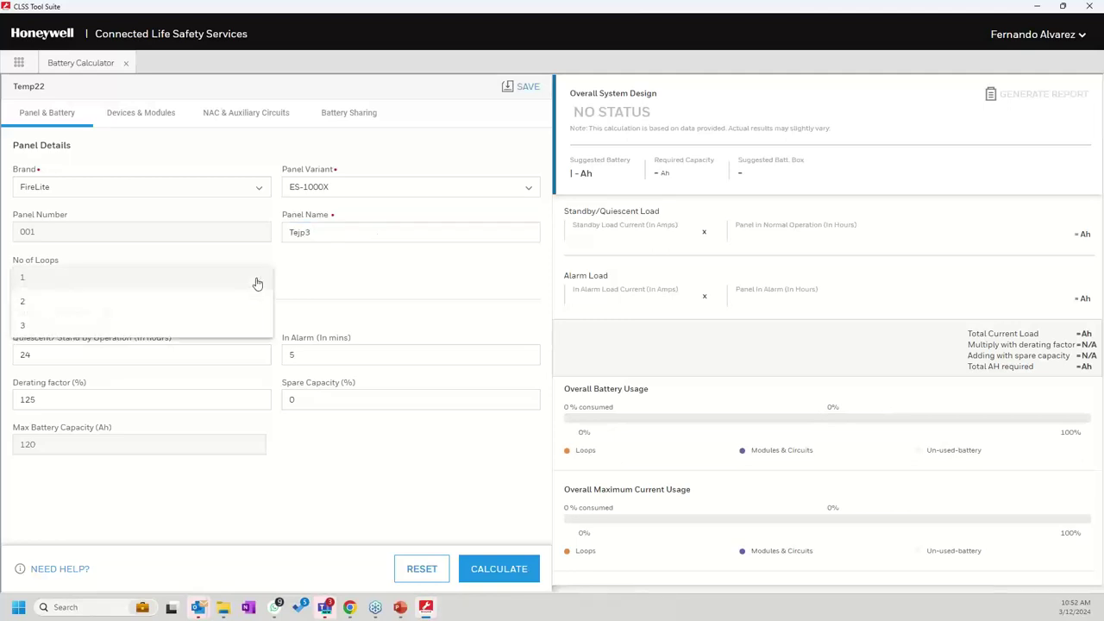
left_click(36, 285)
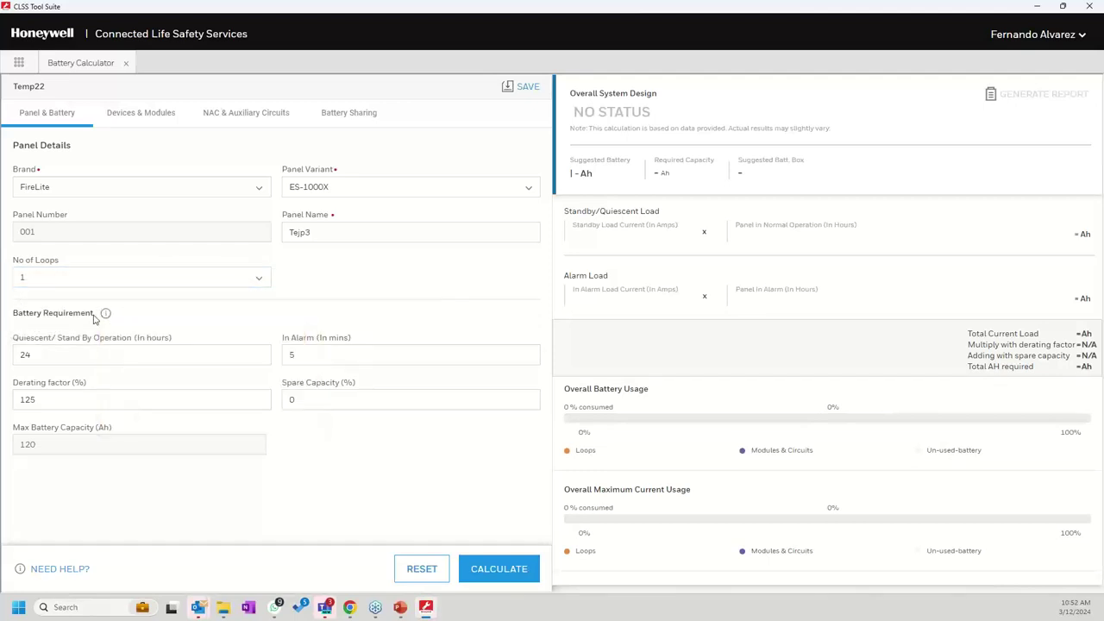
mouse_move(106, 318)
left_click(324, 358)
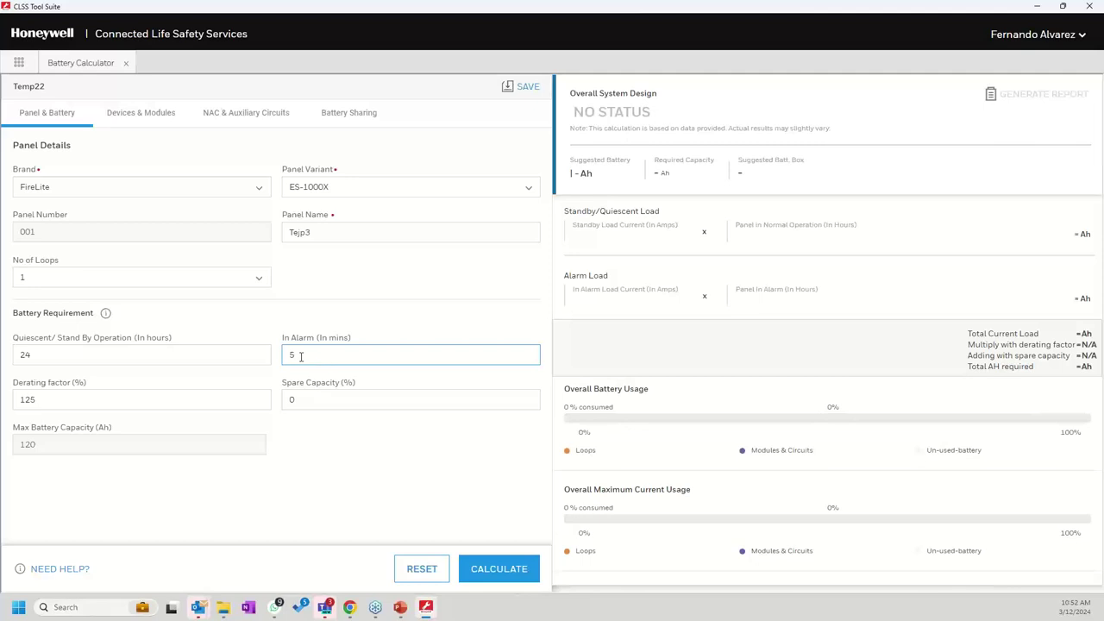
left_click_drag(294, 358, 284, 360)
left_click(284, 359)
type("1")
key("BackSpace")
left_click(304, 400)
left_click_drag(303, 400, 280, 402)
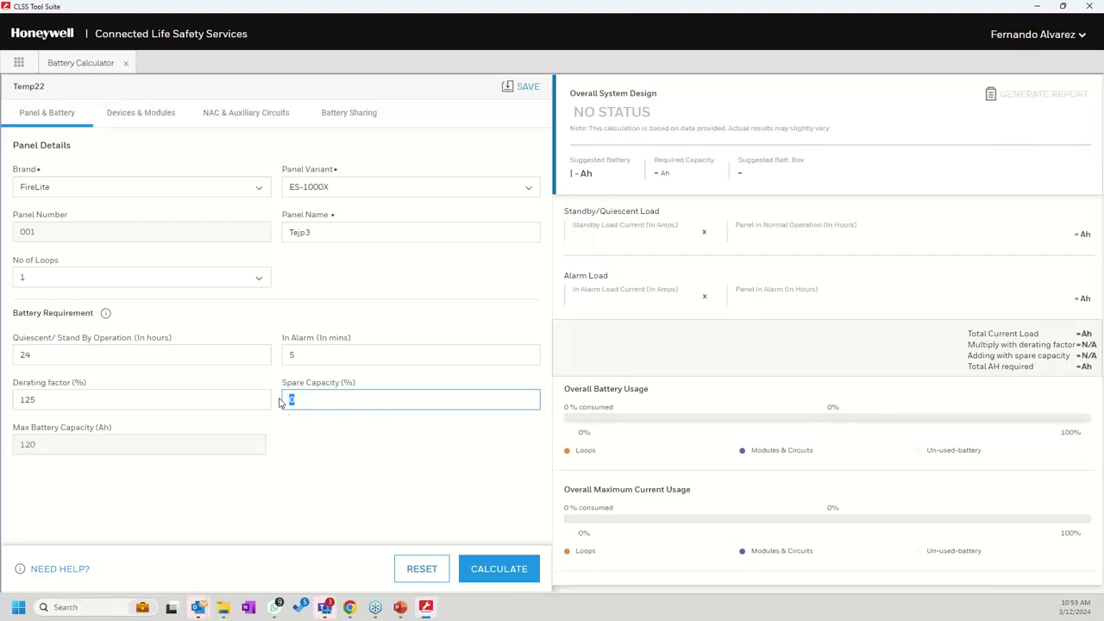
left_click(328, 458)
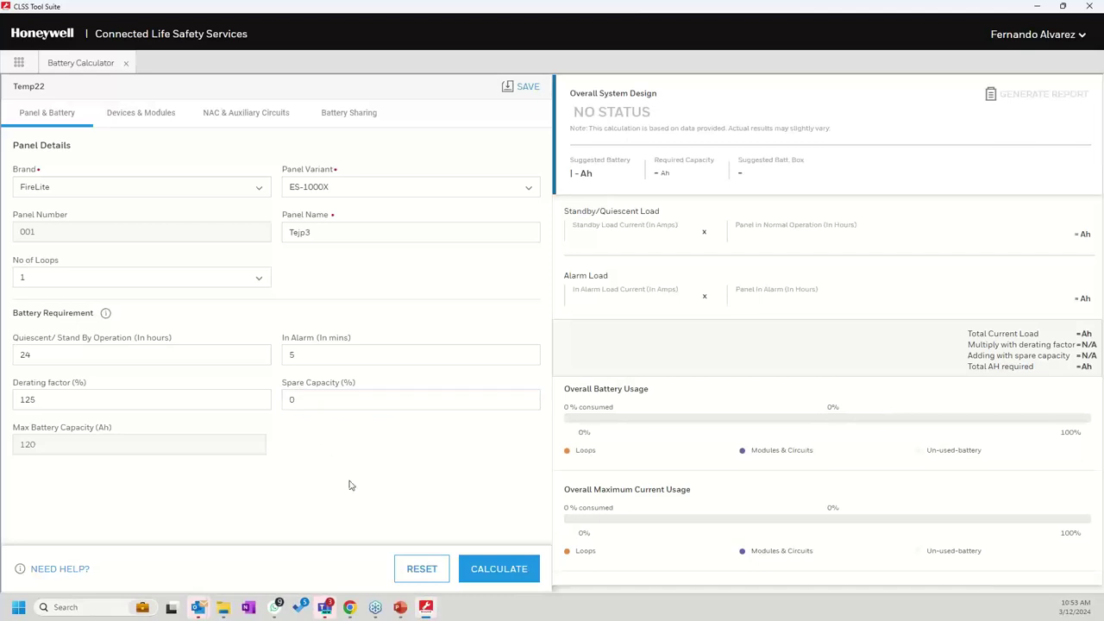
Step: Calculate the battery requirement for the panel and display its list of devices and modules
left_click(509, 571)
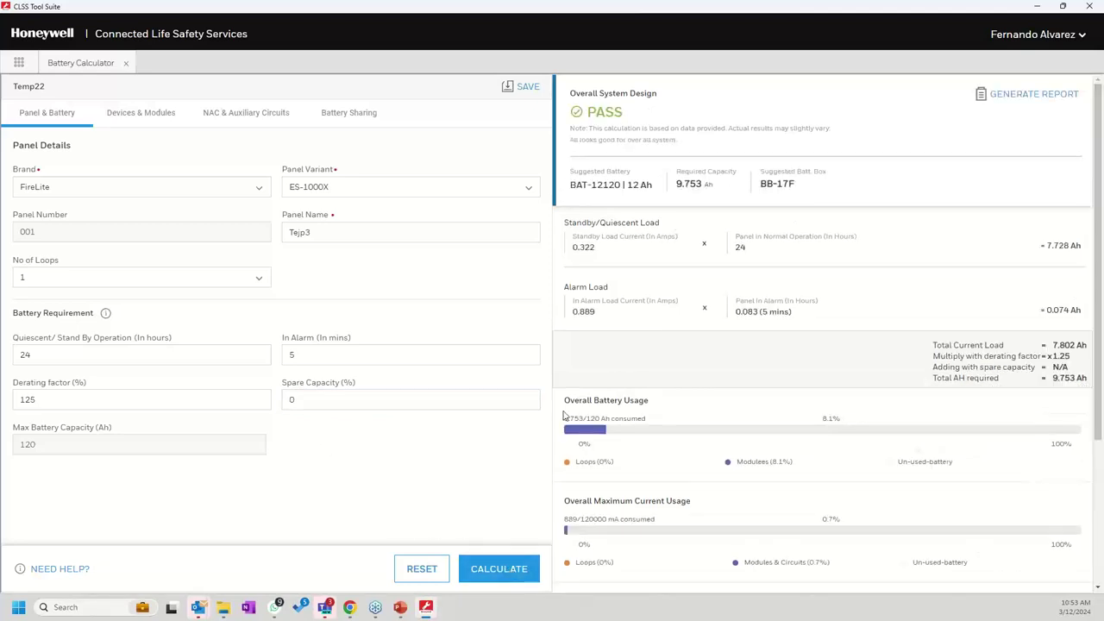
left_click(148, 125)
left_click(147, 122)
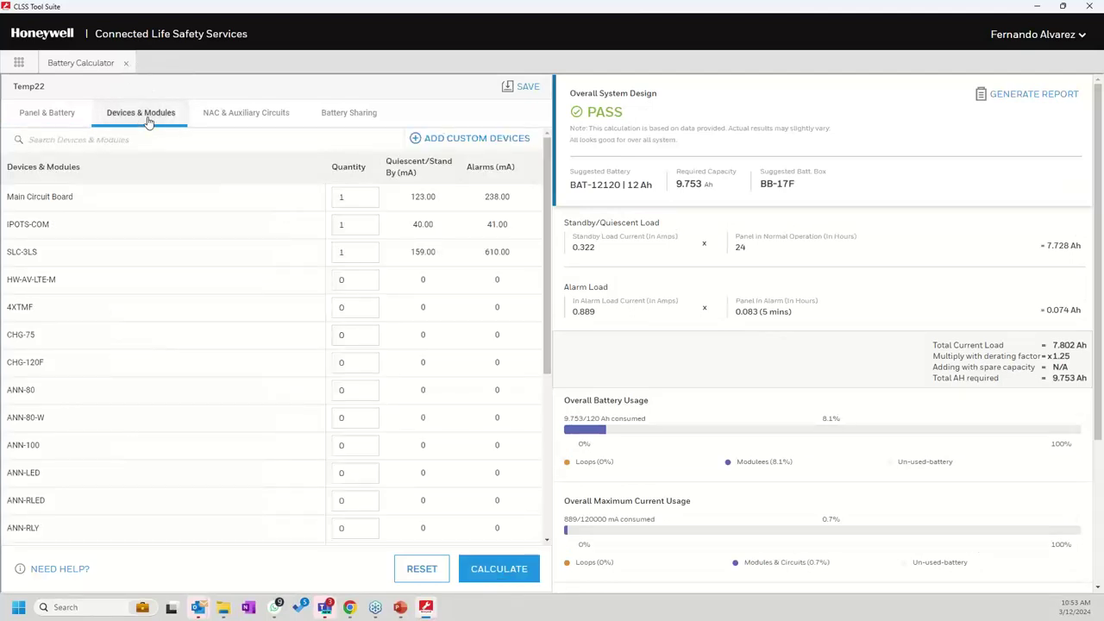
left_click(147, 121)
left_click(148, 122)
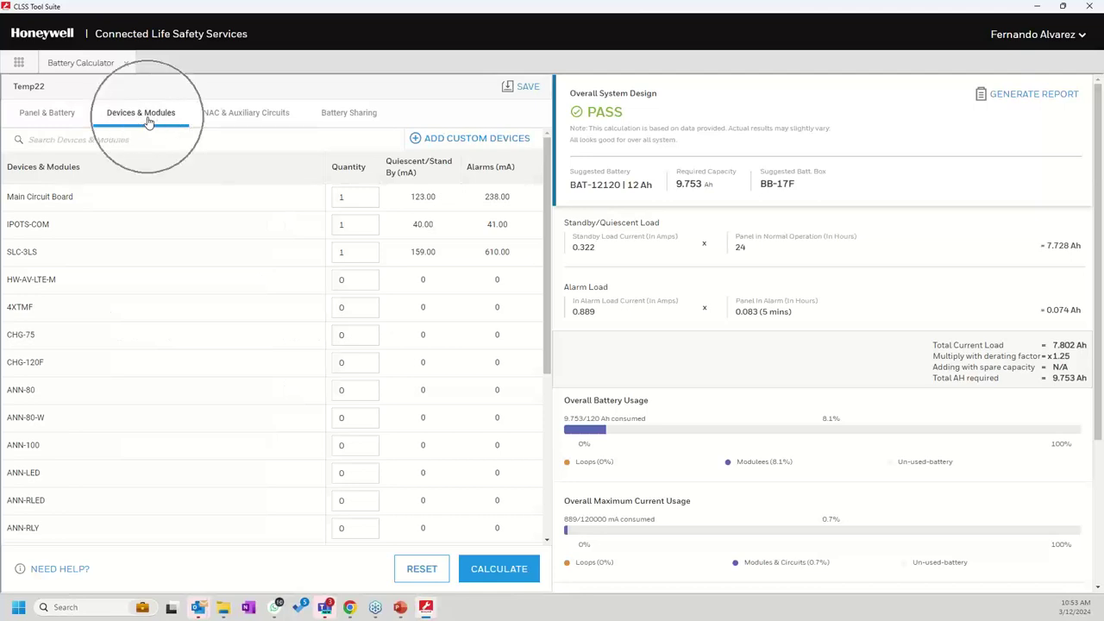
left_click(147, 122)
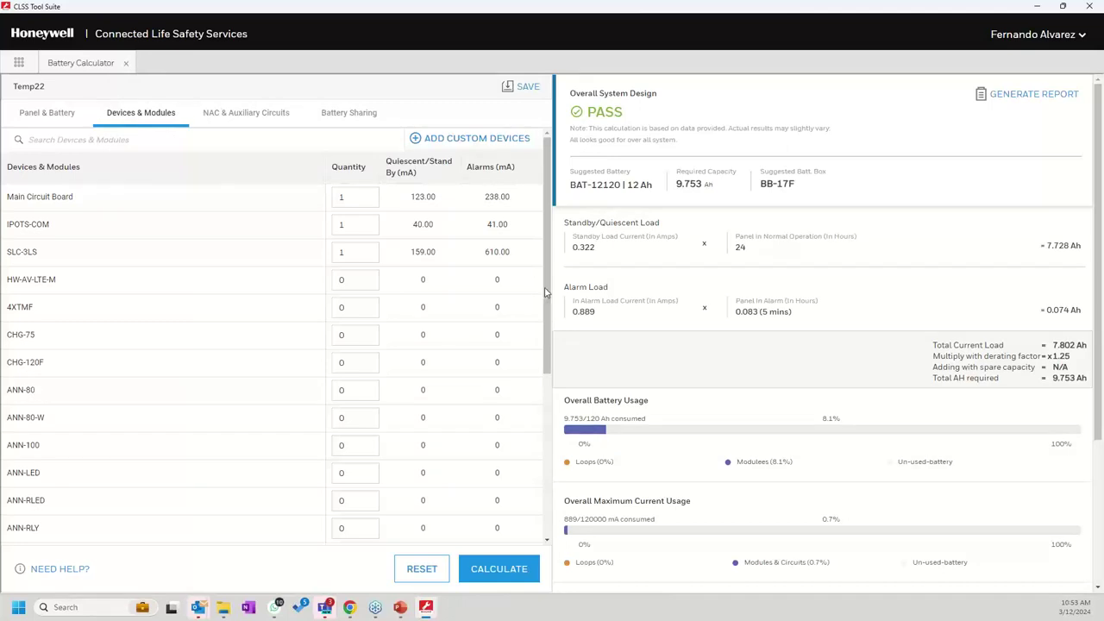
Step: Open the device configuration of Loop1 and search its sensors for sd365
left_click_drag(547, 298, 540, 469)
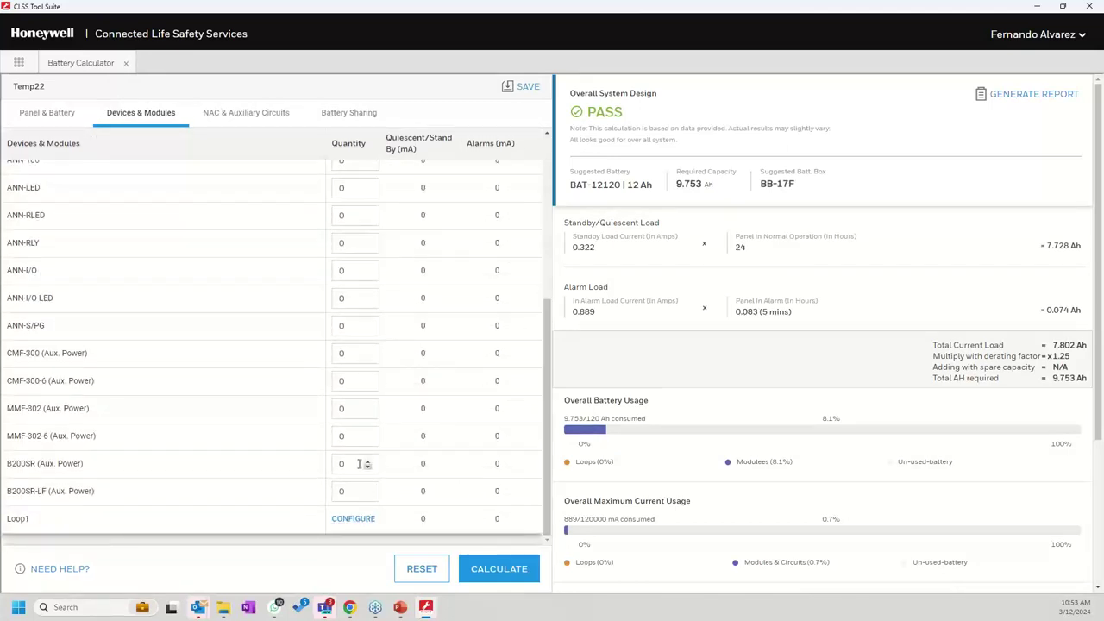
left_click(36, 526)
left_click(355, 520)
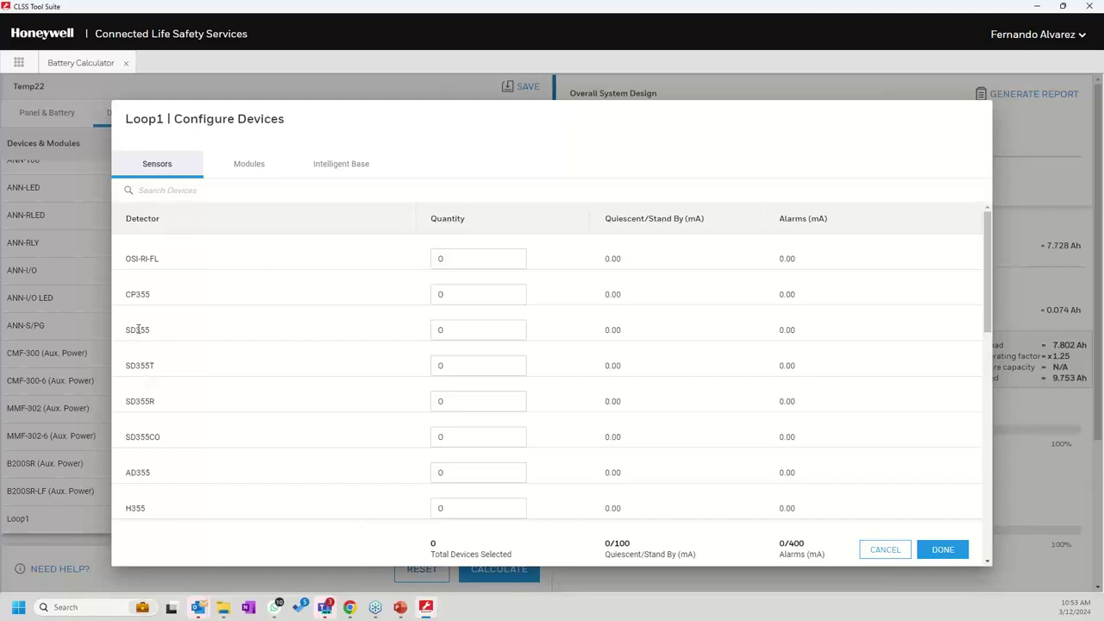
left_click_drag(141, 330, 157, 331)
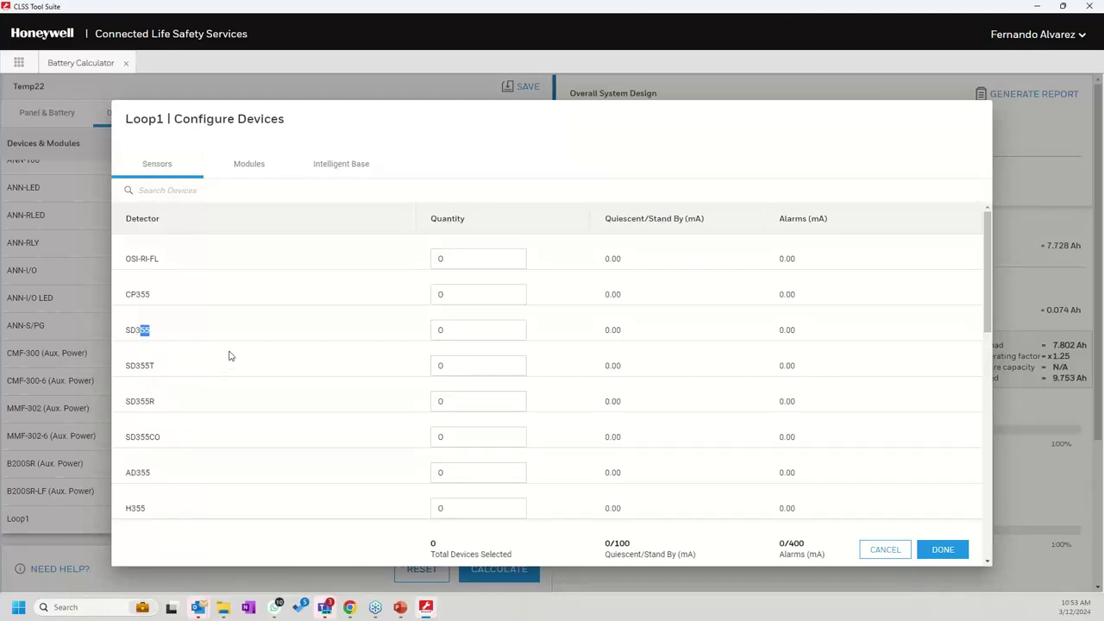
left_click(190, 190)
type("sd36")
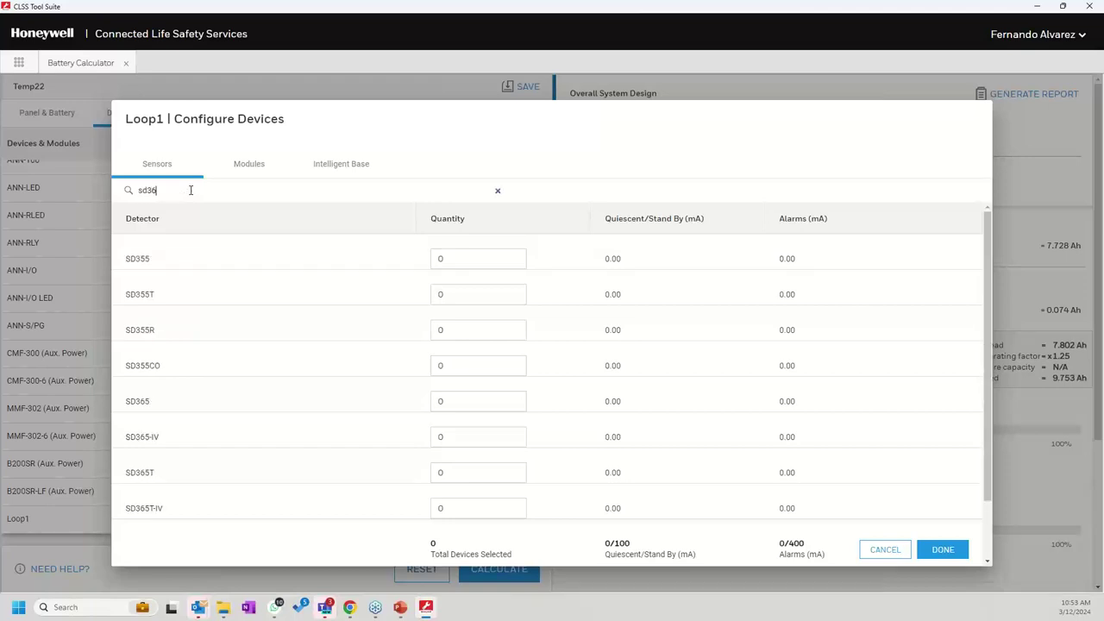
type("5")
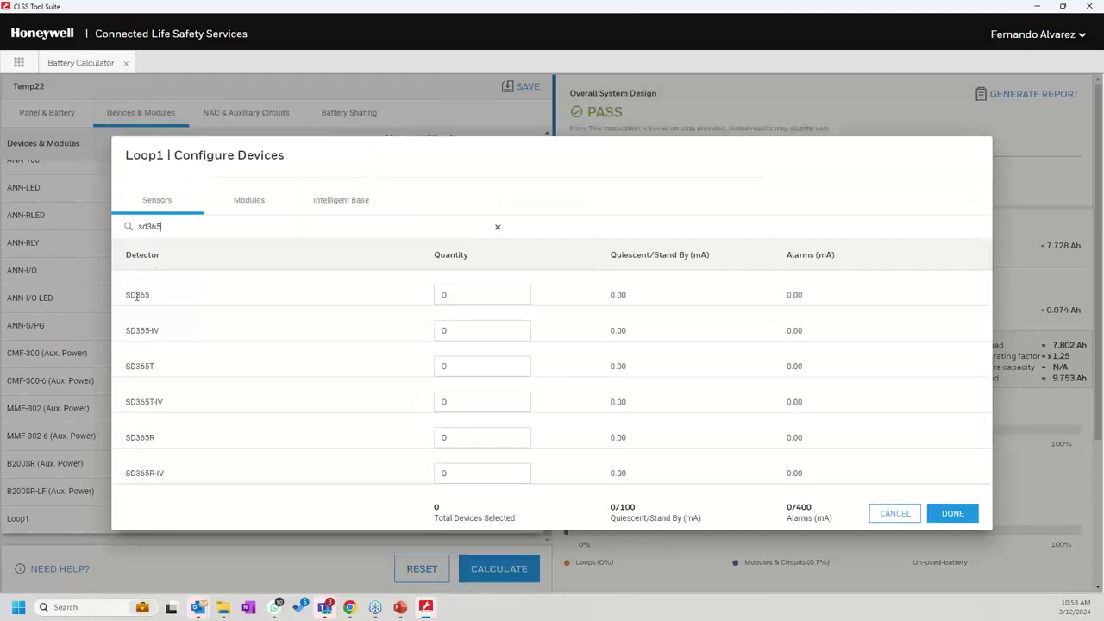
left_click(149, 227)
left_click(150, 227)
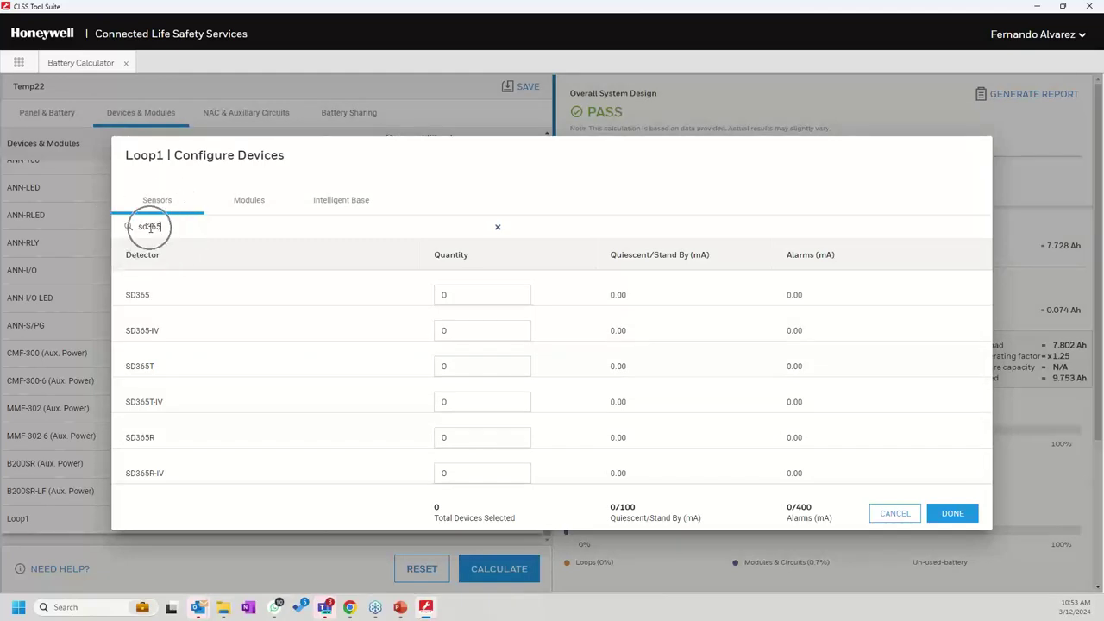
left_click(150, 227)
Step: Set the quantity of SD365 detectors on Loop1 to 150
left_click(465, 295)
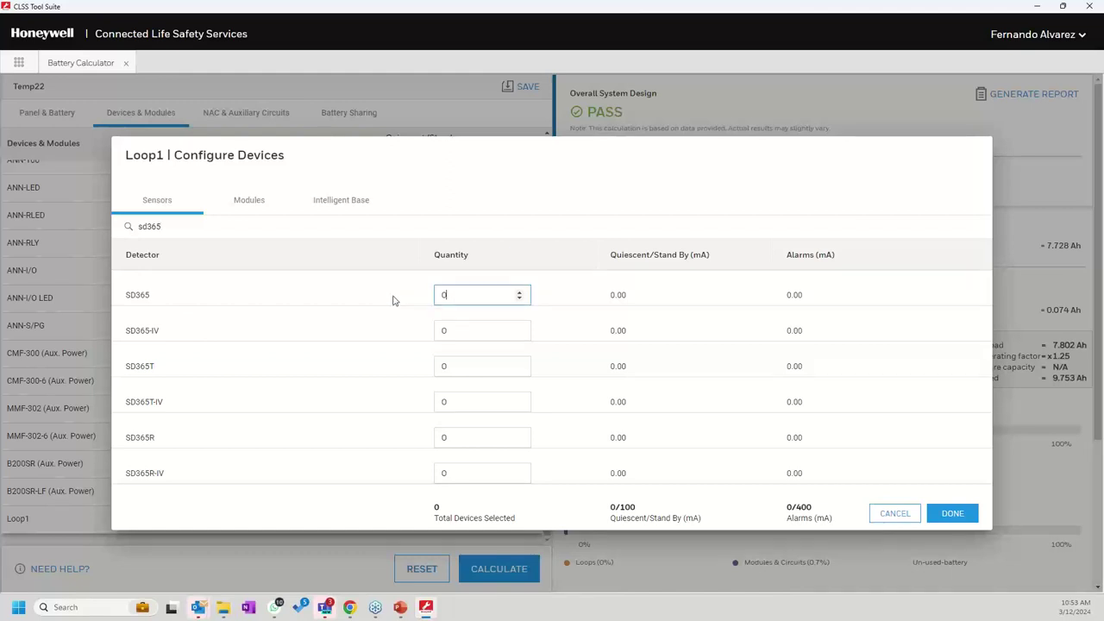
key("ctrl+a")
type("100")
key("Home")
key("Delete")
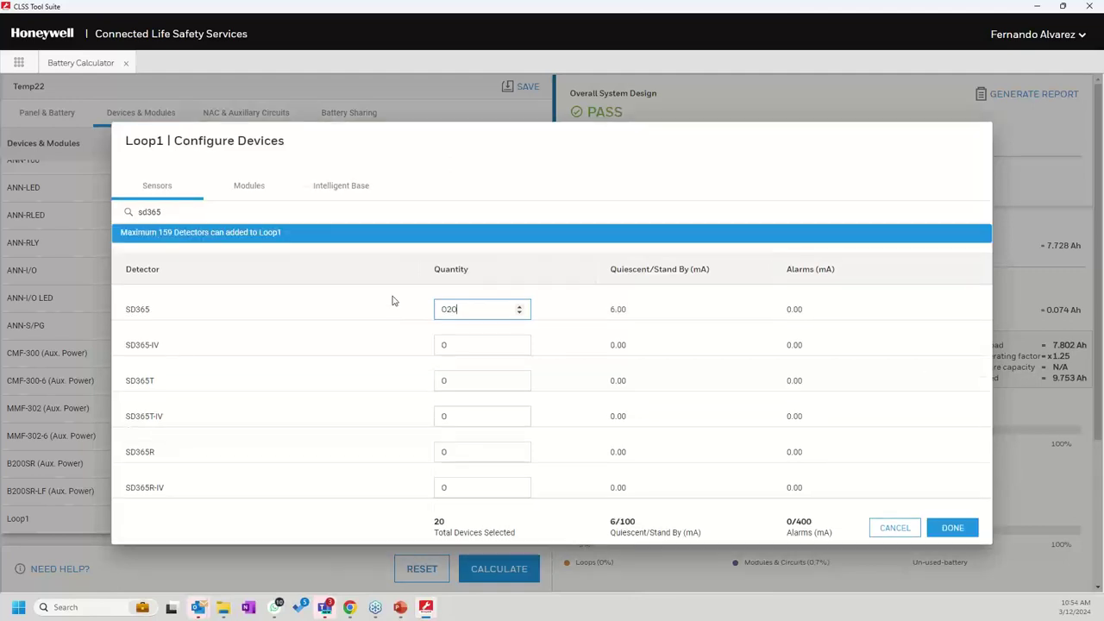
key("ctrl+a")
type("150")
left_click(178, 216)
key("ctrl+a")
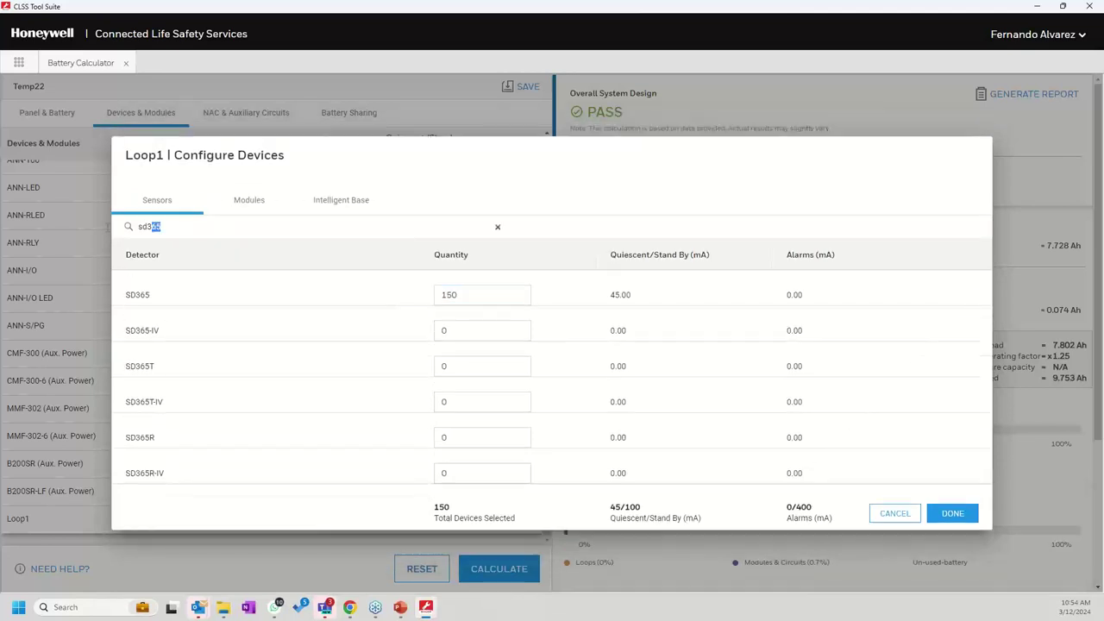
type("bg")
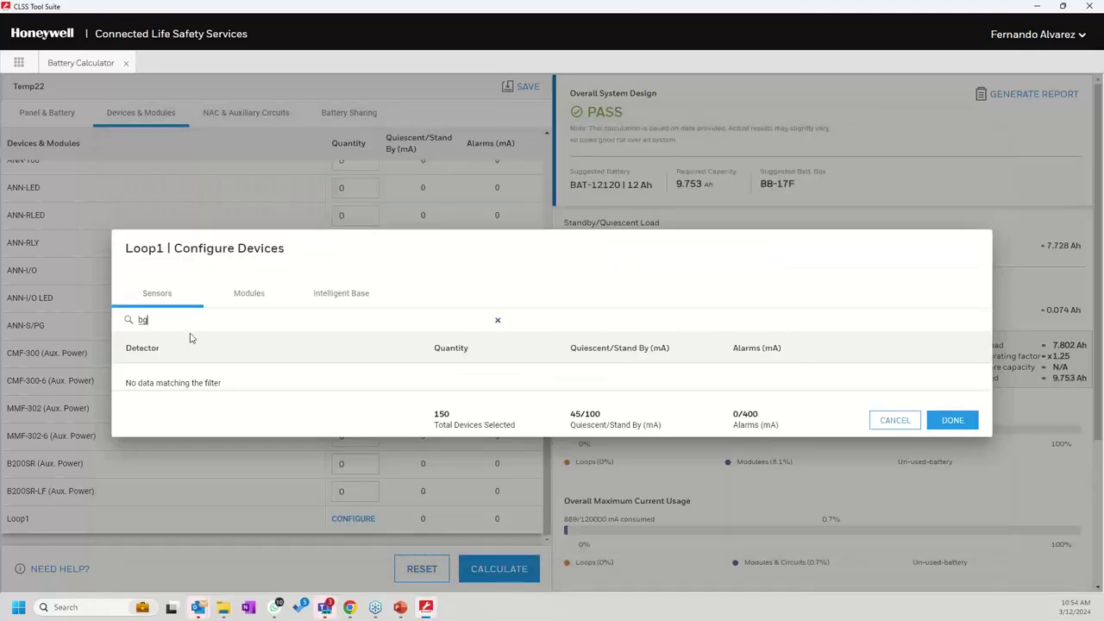
Step: Find the BG-12LX among the Loop1 modules, set its quantity to 10, and apply the loop's device configuration
left_click(260, 298)
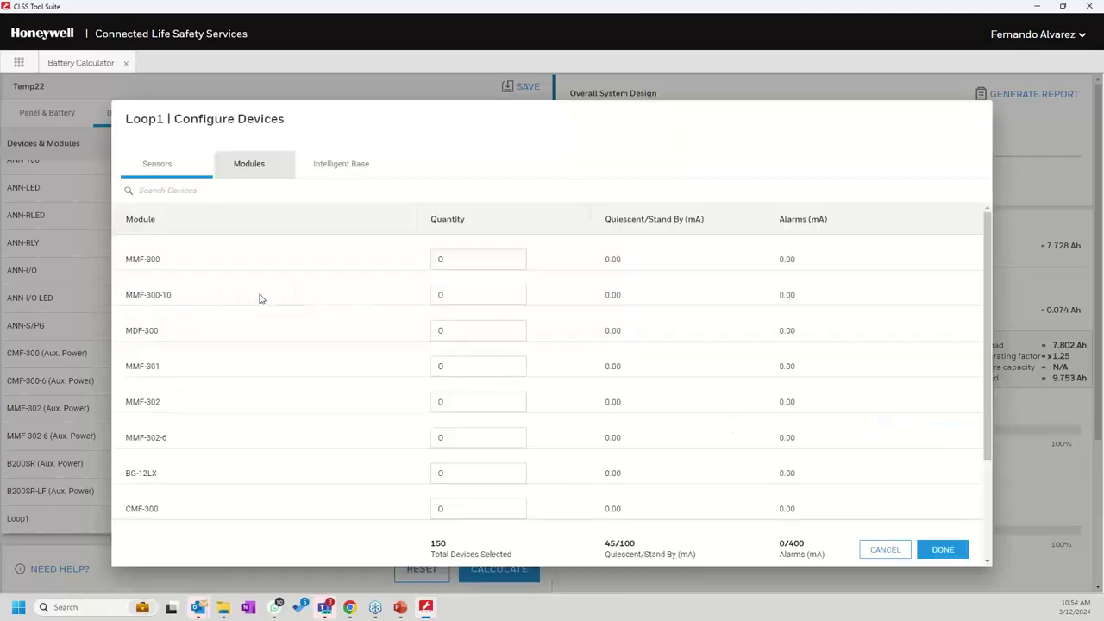
left_click(171, 191)
type("bg")
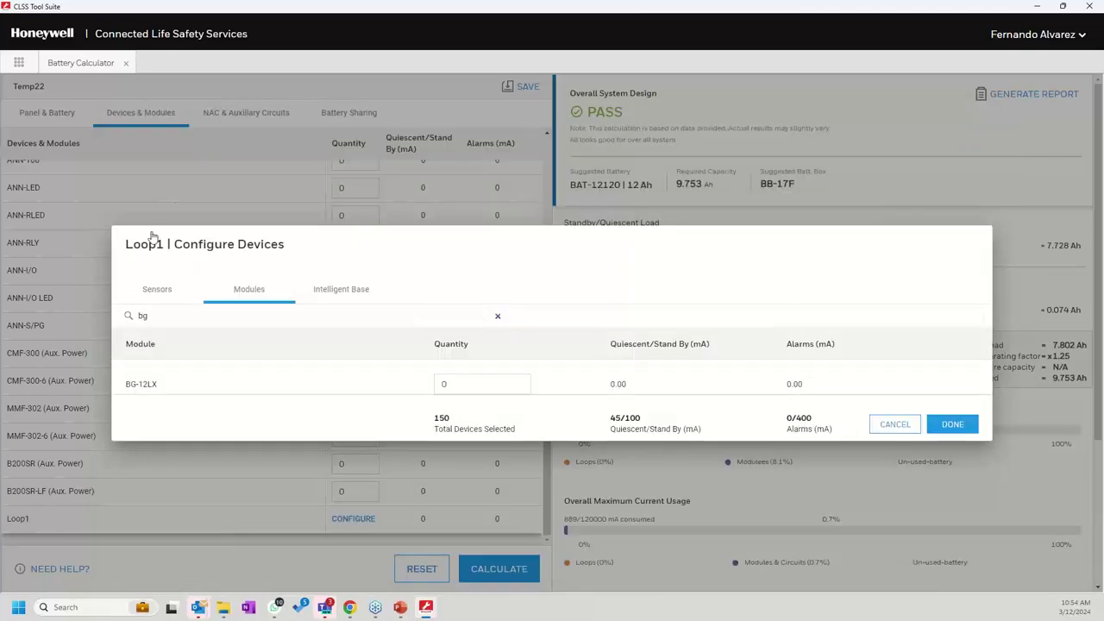
left_click(440, 385)
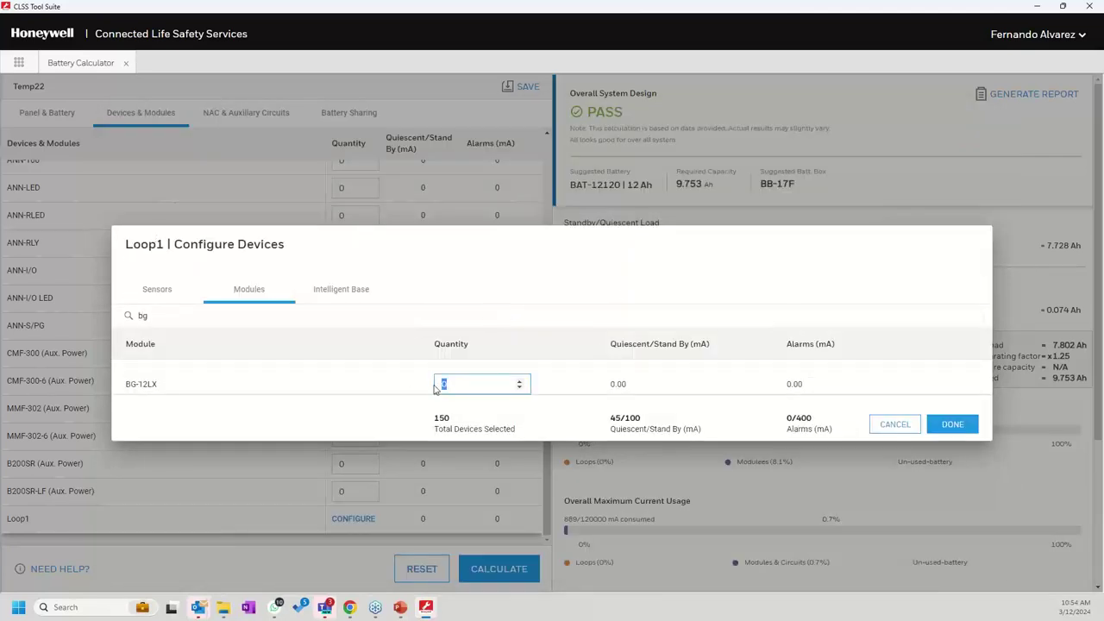
type("010")
left_click(953, 426)
left_click(953, 424)
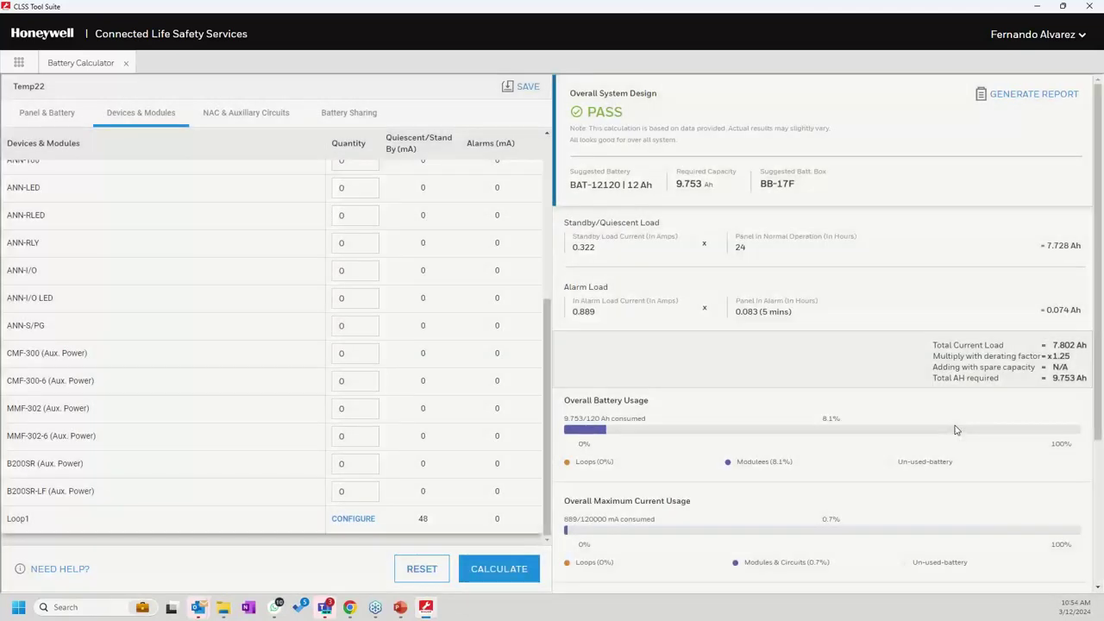
Step: Recalculate the battery requirement with the Loop1 devices and review the battery usage, loop usage and total Ah required
left_click(502, 573)
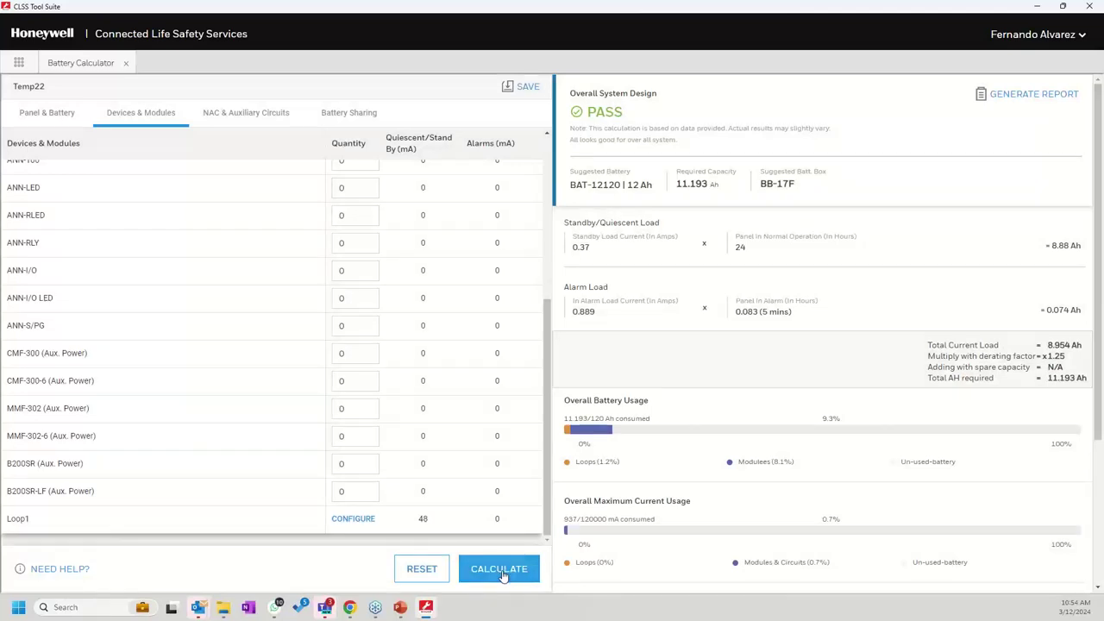
scroll(834, 350, "down", 3)
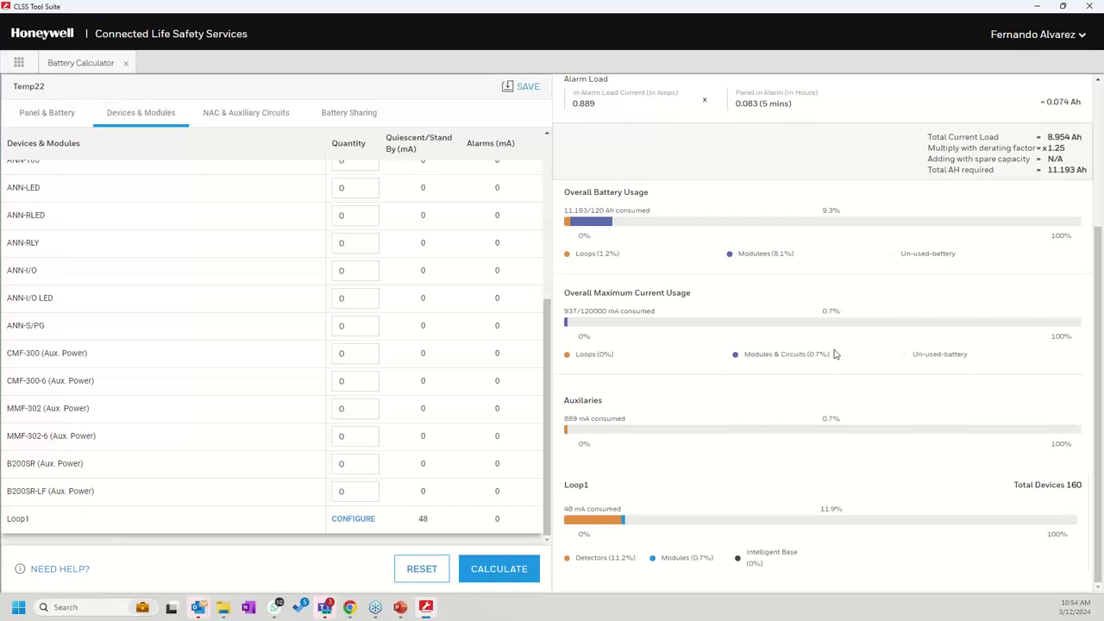
scroll(833, 354, "up", 3)
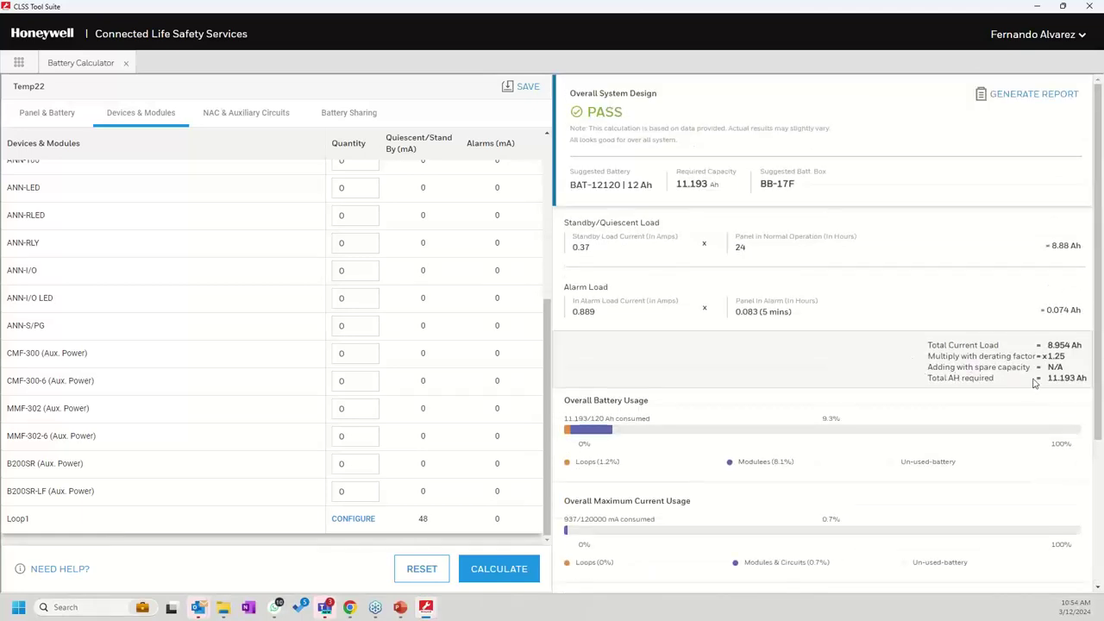
double_click(1053, 378)
Step: Generate the battery calculation report in PDF format and look through its panel, battery and loop sections
left_click(1044, 101)
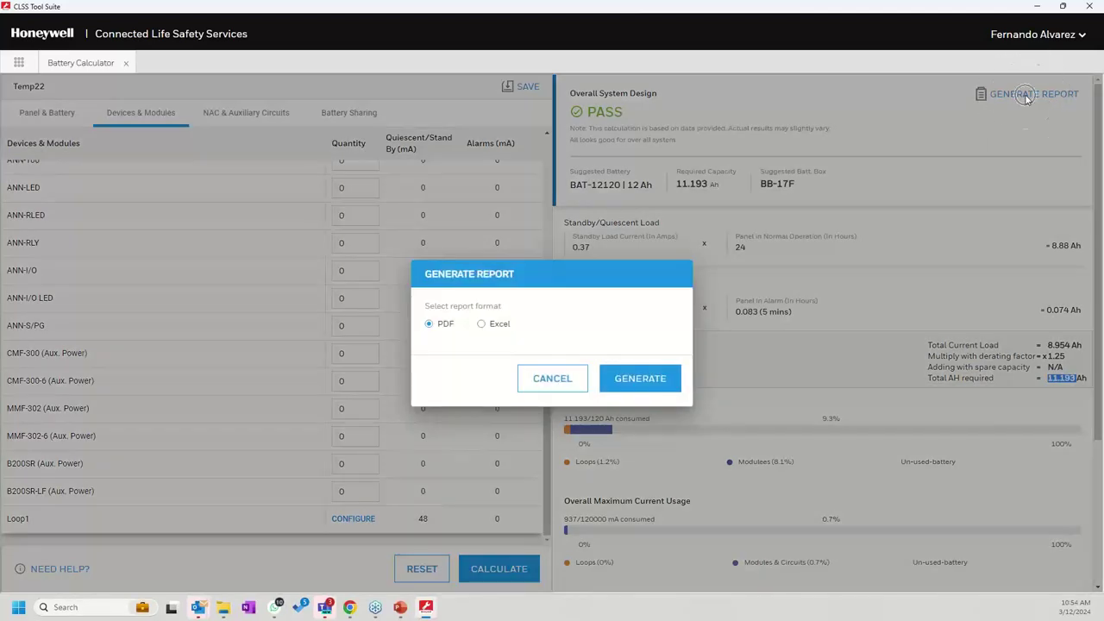
left_click(639, 380)
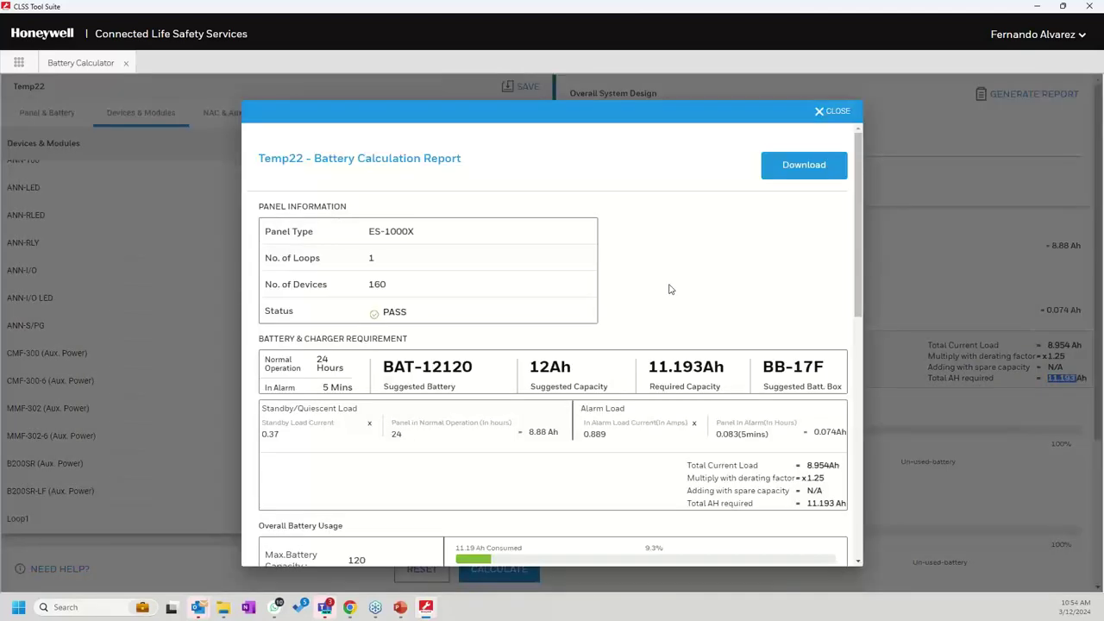
scroll(670, 289, "down", 2)
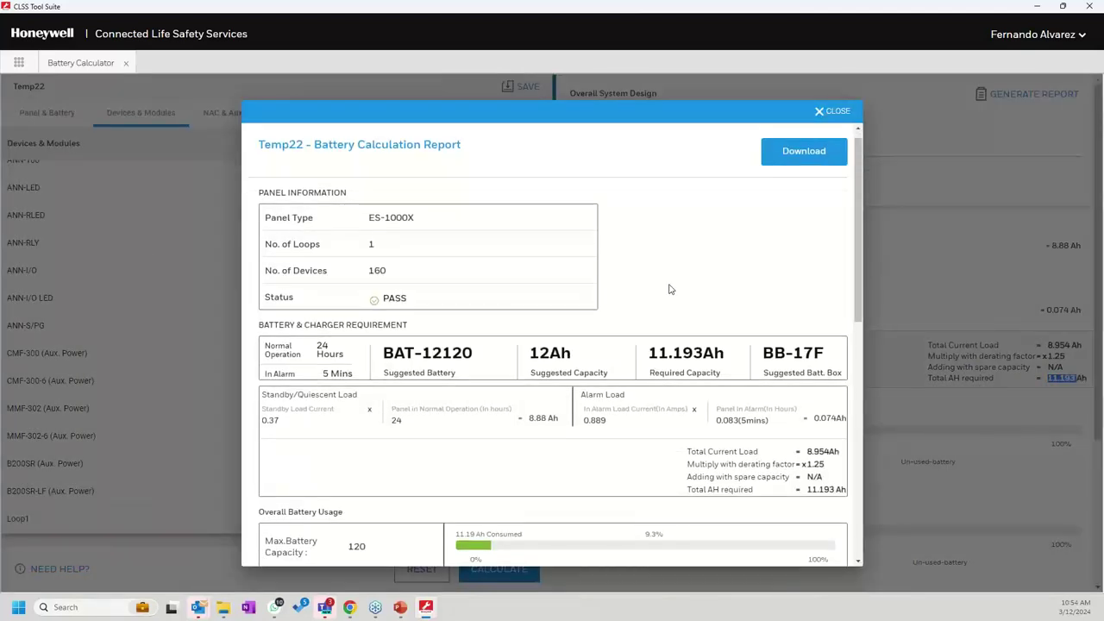
scroll(669, 289, "down", 10)
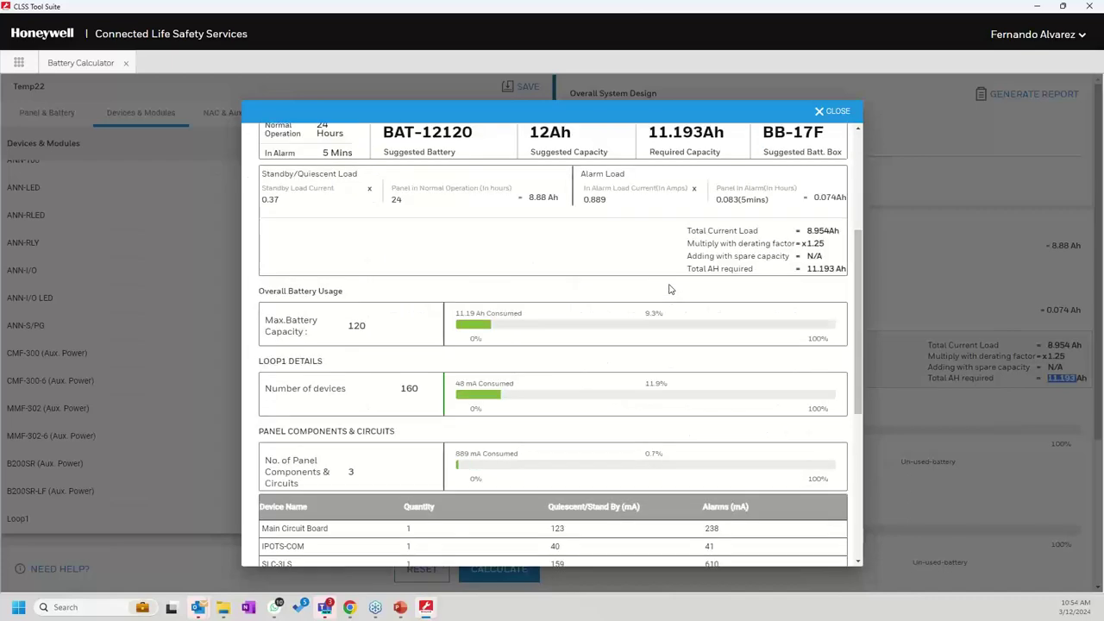
scroll(670, 289, "up", 7)
scroll(670, 289, "up", 9)
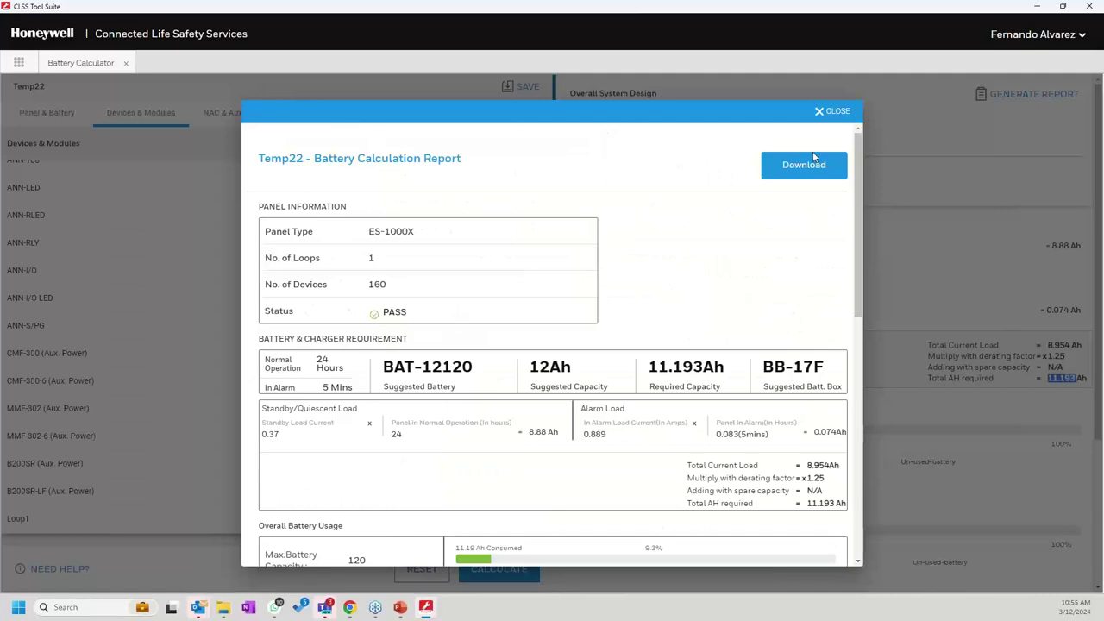
Step: Close the report preview and its format dialog, and leave the battery calculator for the Temp22 project overview
left_click(826, 116)
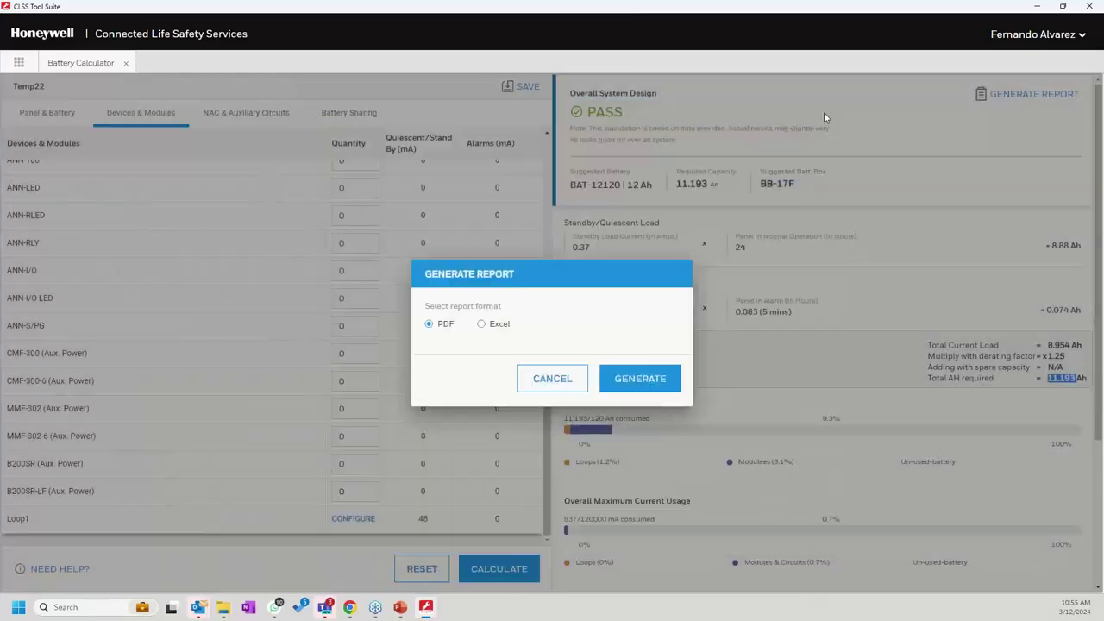
left_click(562, 379)
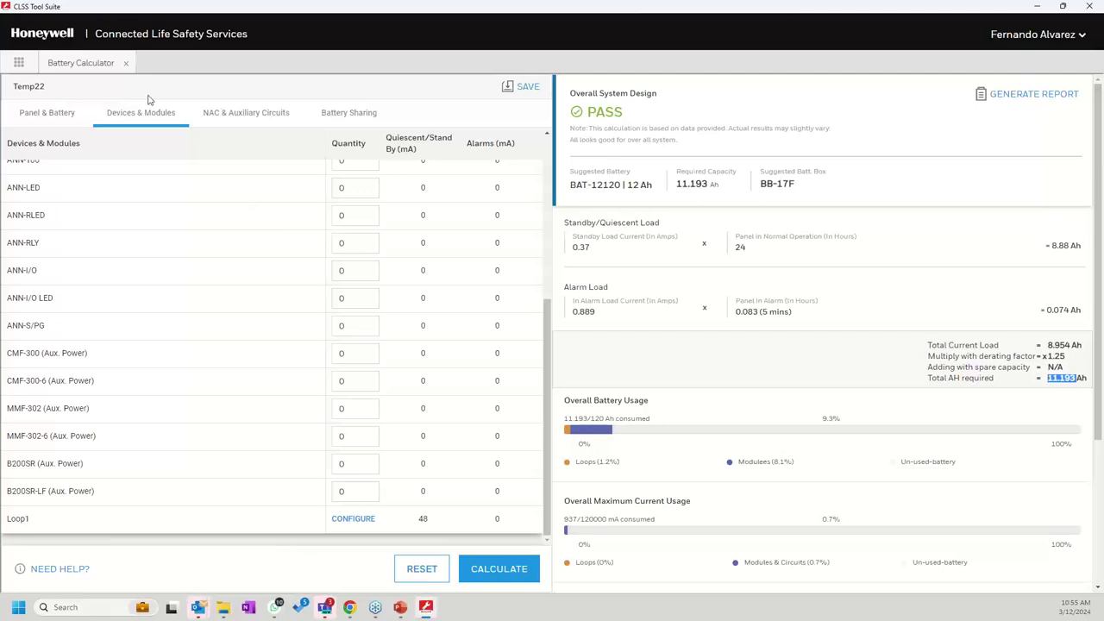
left_click(126, 66)
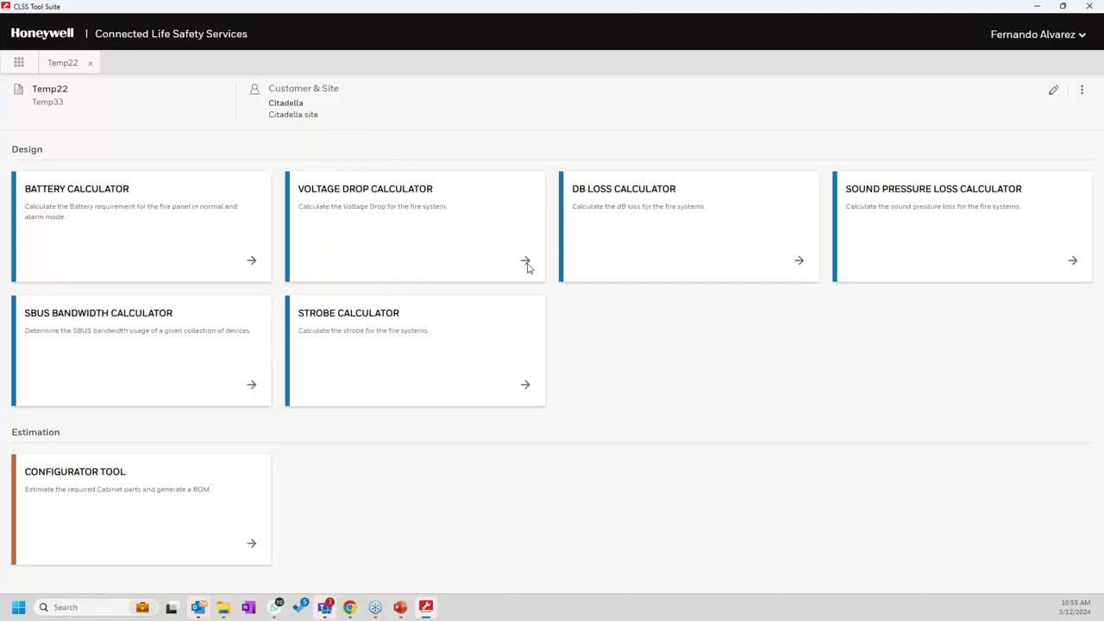
Step: Open the Voltage Drop Calculator and choose FireLite as the brand with ES-1000X CLASS B as the power source
left_click(527, 265)
left_click(730, 416)
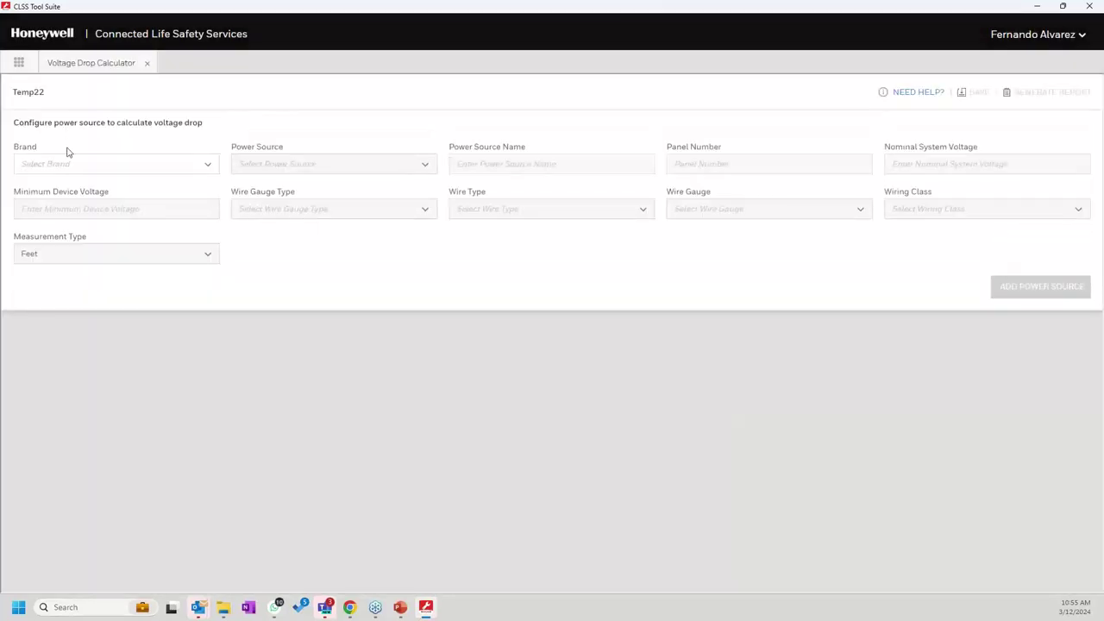
left_click(148, 171)
left_click(61, 195)
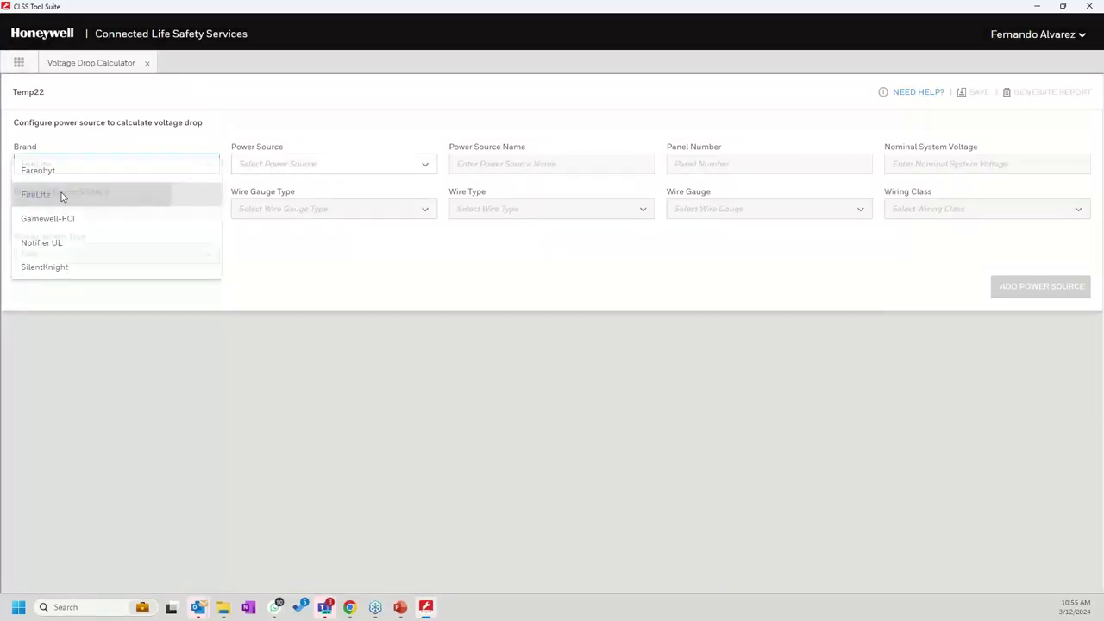
left_click(328, 165)
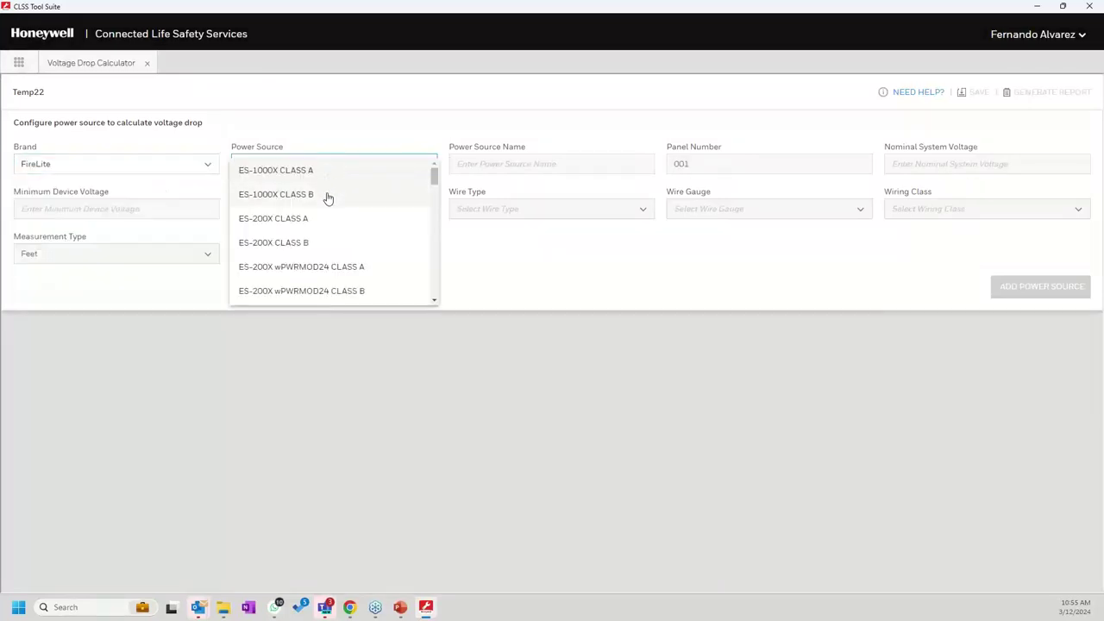
left_click(278, 195)
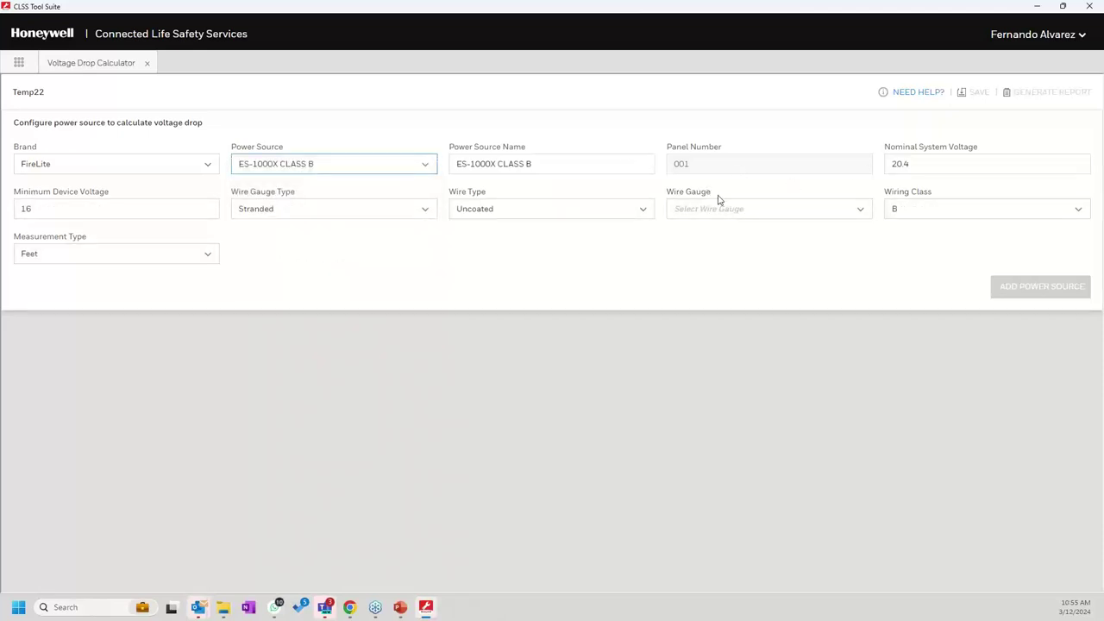
Step: Set the power source's wire gauge type to Solid, keep the wire type Uncoated, and set the wire gauge to 16
left_click(76, 209)
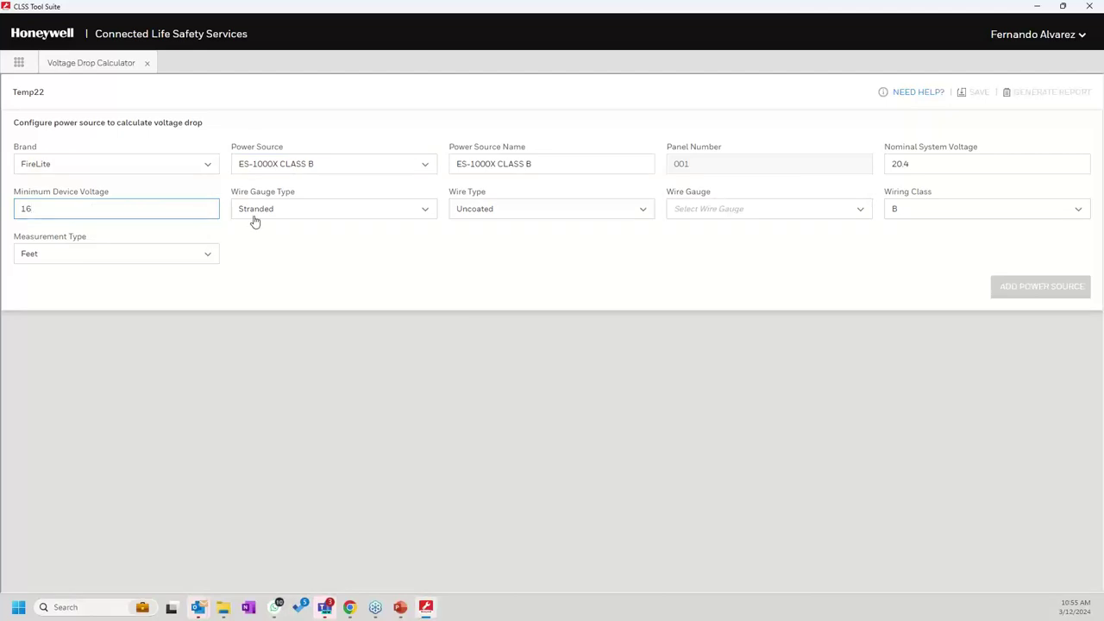
left_click(422, 212)
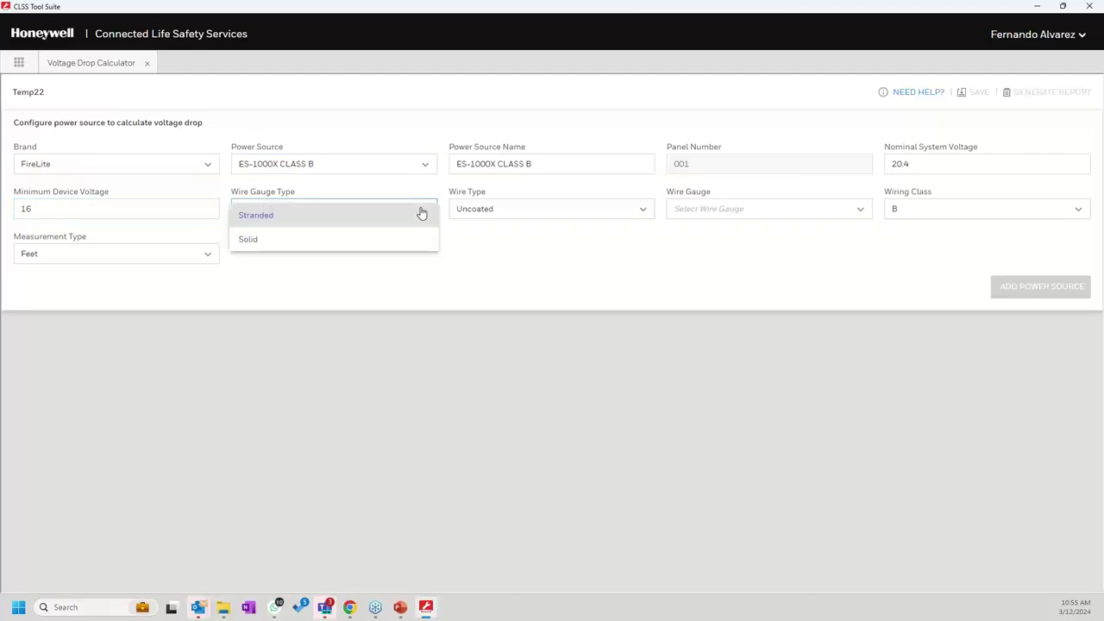
left_click(422, 212)
left_click(422, 212)
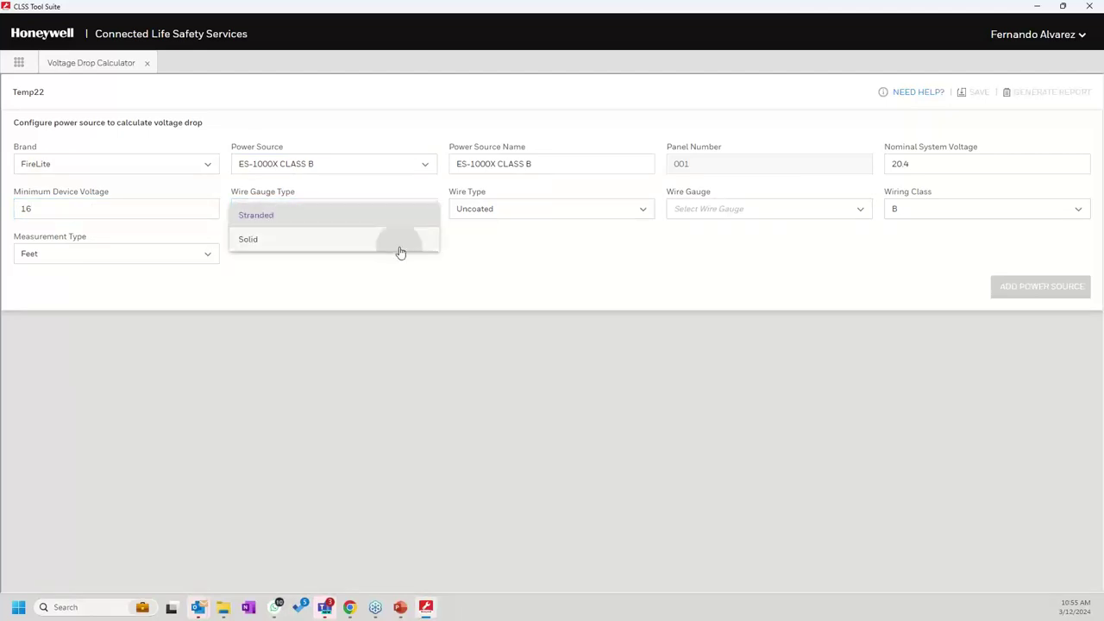
left_click(400, 249)
left_click(586, 209)
left_click(604, 215)
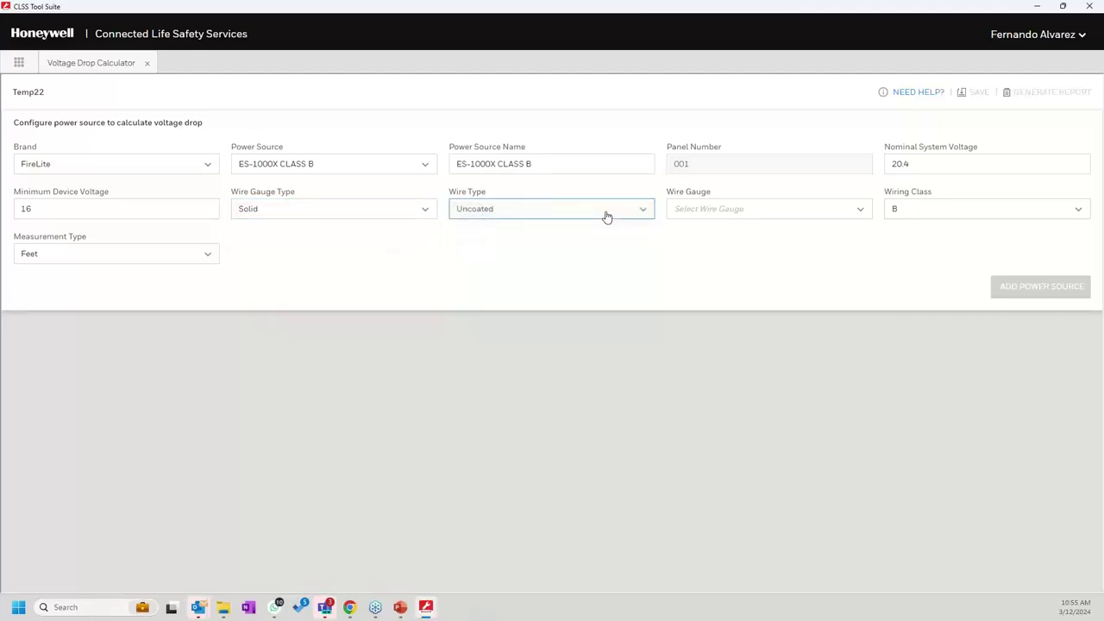
left_click(800, 216)
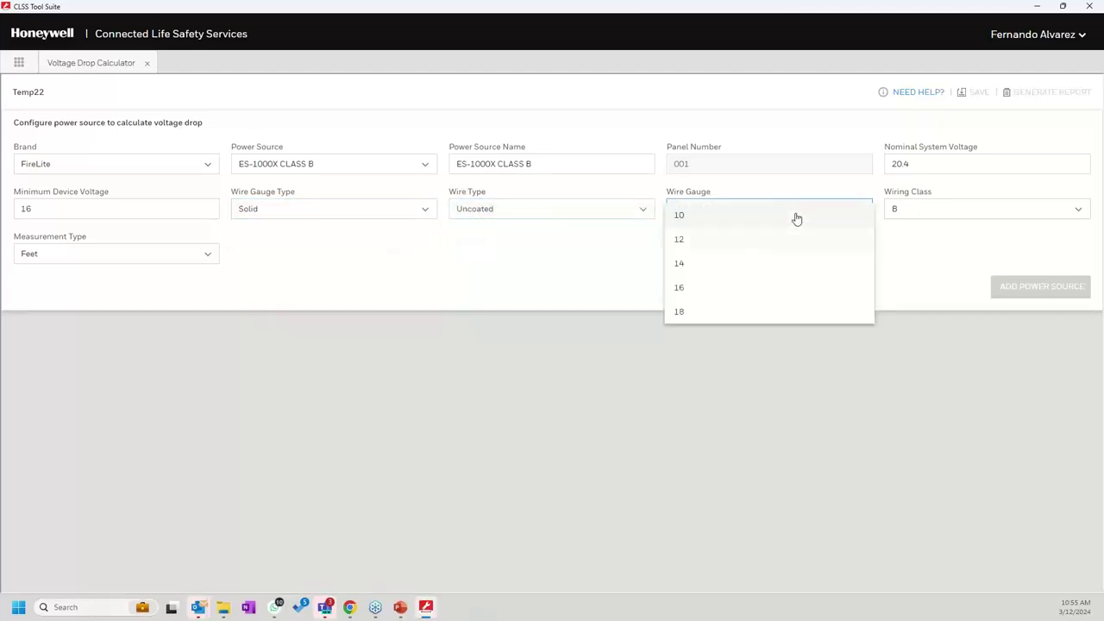
left_click(731, 291)
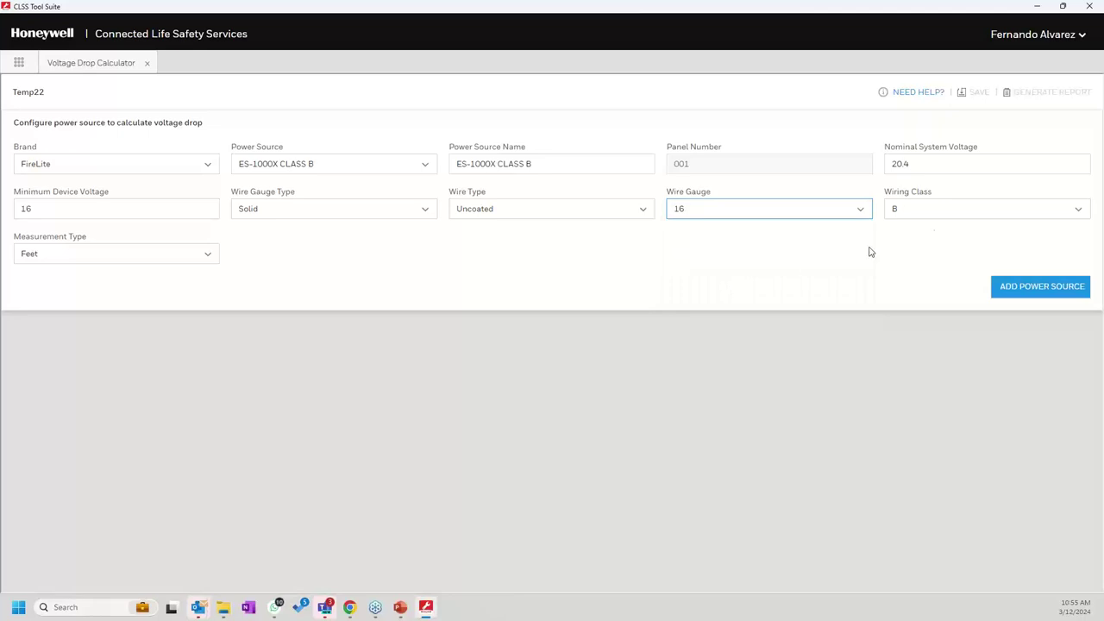
Step: Set the measurement type to Metre and add the configured power source
left_click(195, 258)
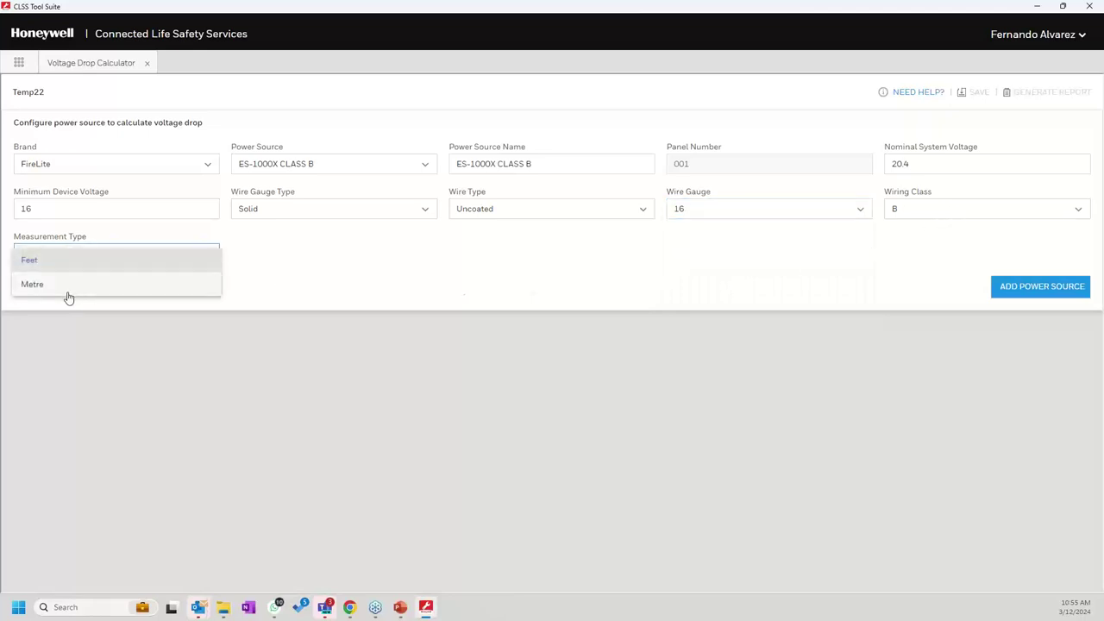
left_click(44, 290)
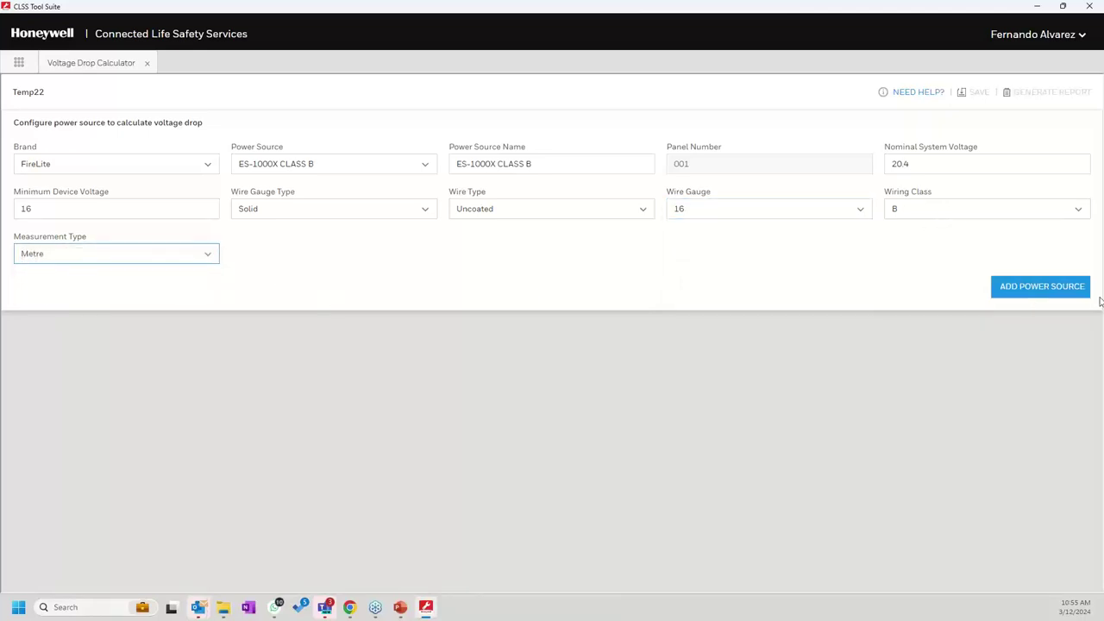
left_click(1055, 292)
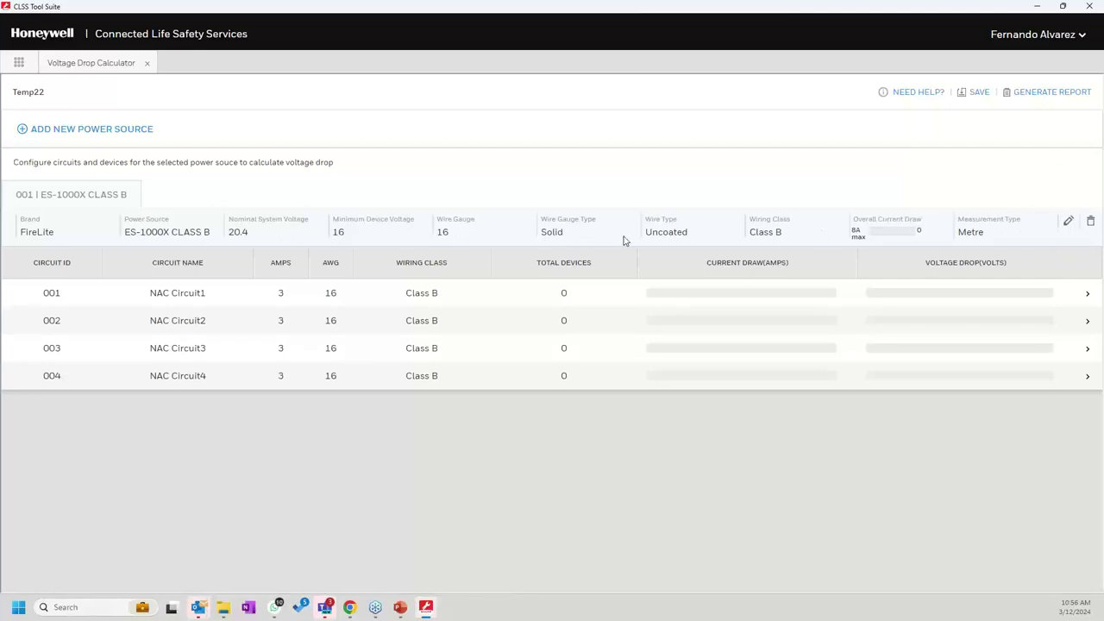
Step: Open NAC Circuit1 and specify P2WLED as the new device, with quantity 30 and 30 metres between devices
left_click(1089, 298)
left_click(1088, 297)
left_click(1089, 298)
left_click(1088, 297)
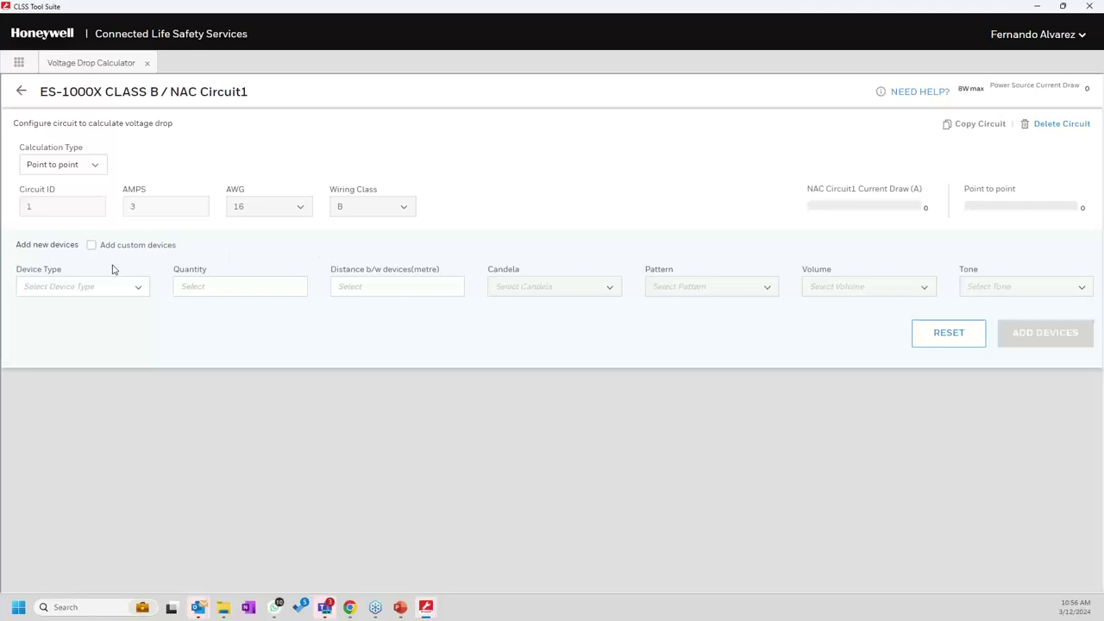
left_click(141, 293)
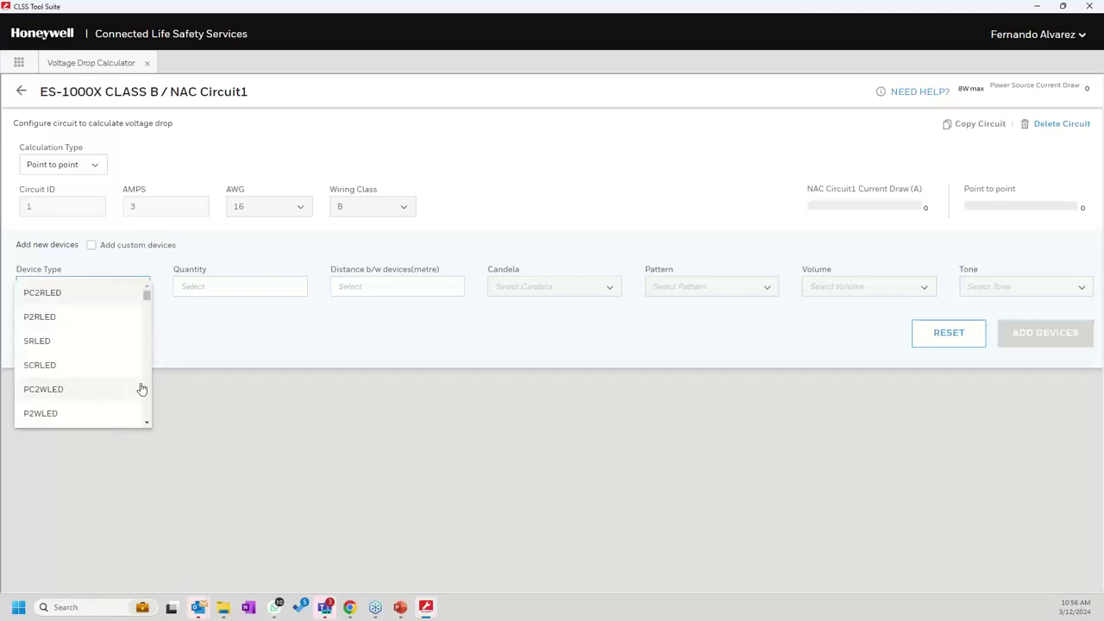
left_click(47, 415)
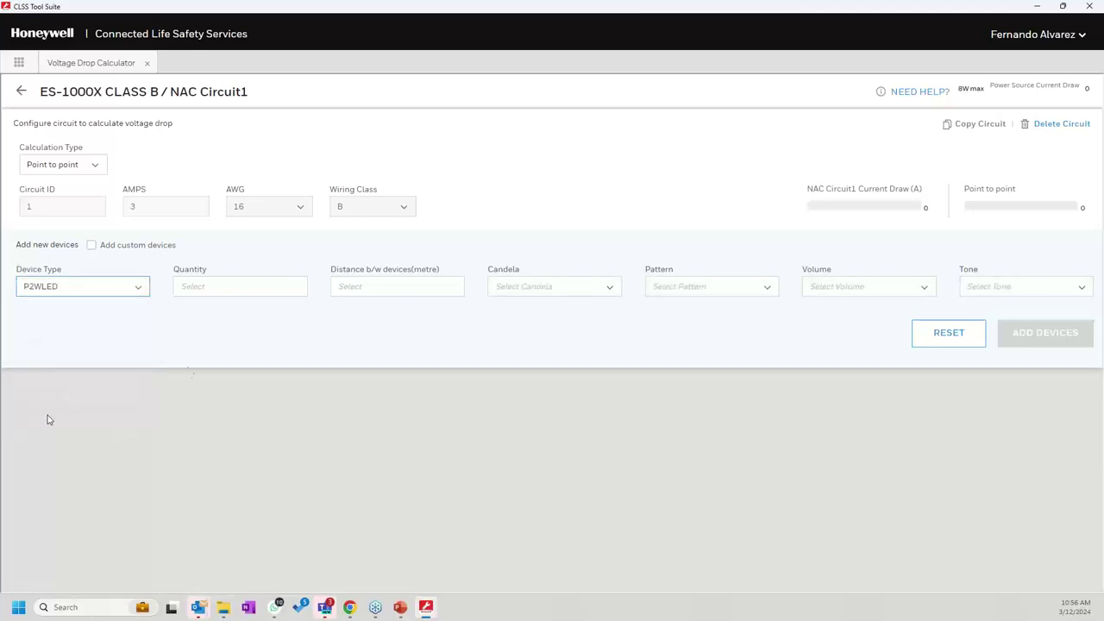
left_click(240, 289)
type("30")
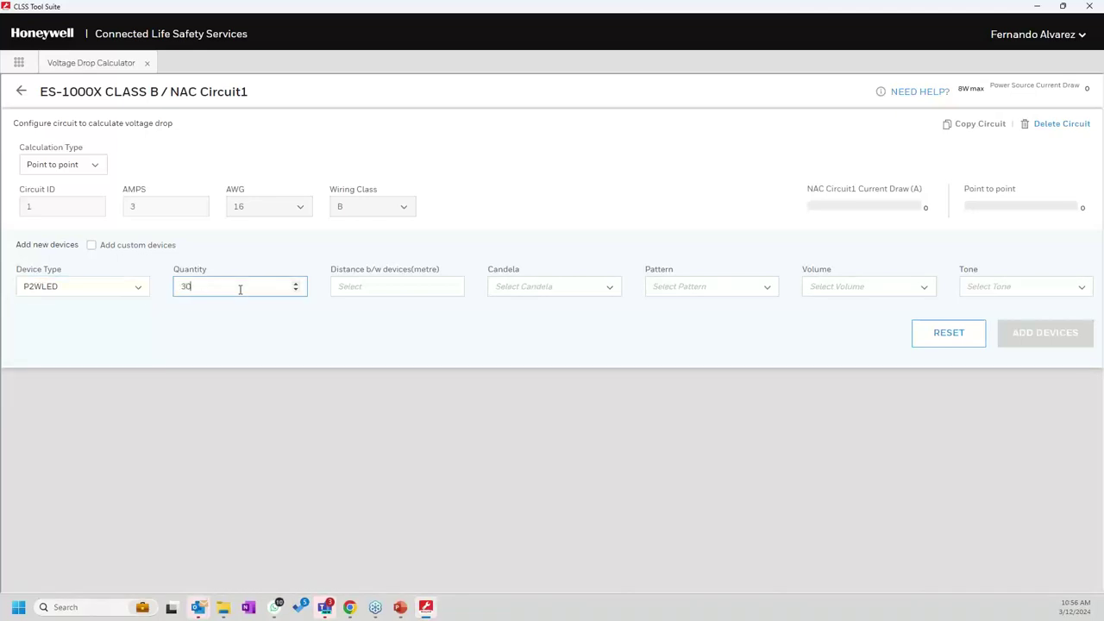
left_click(375, 285)
type("30")
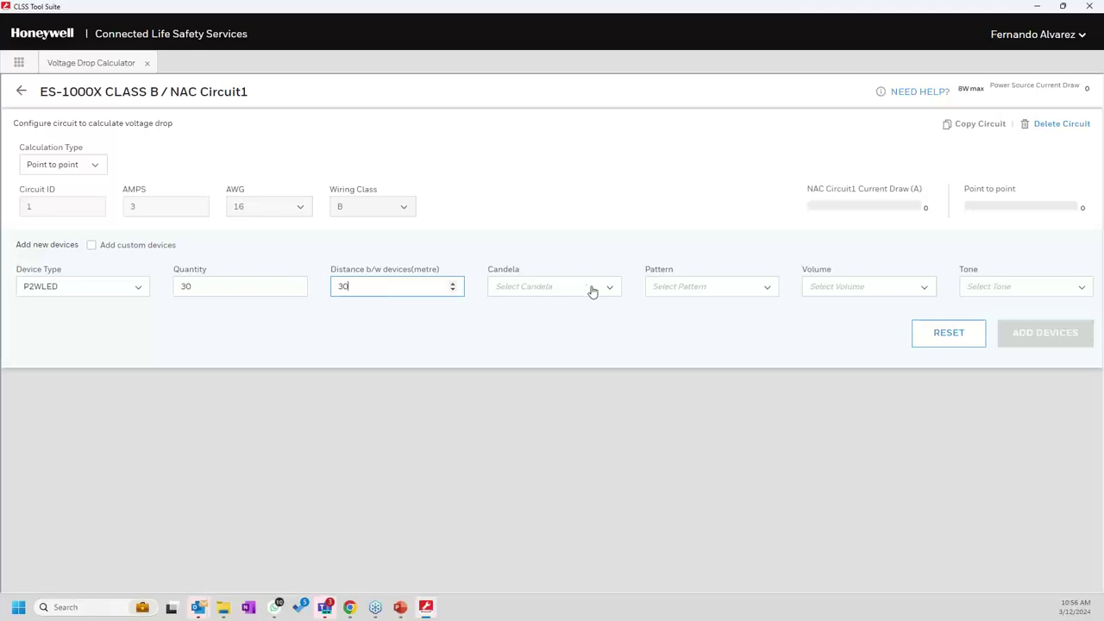
Step: Set the P2WLED devices to 75 candela, Temporal pattern, High volume and 3100Hz tone, and add them to the circuit
left_click(593, 290)
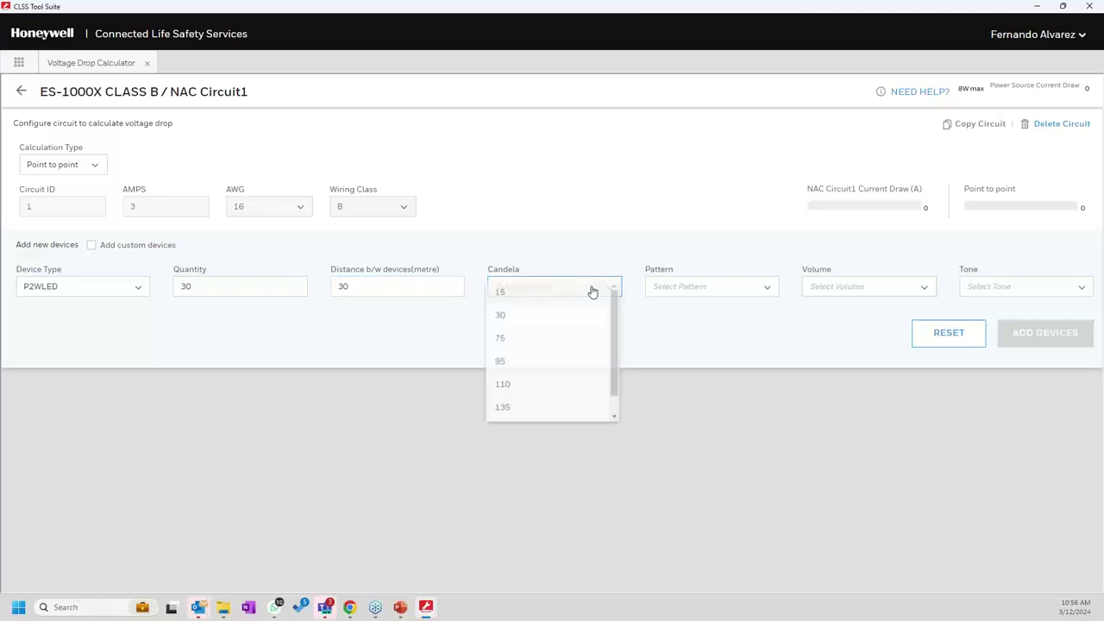
left_click(522, 345)
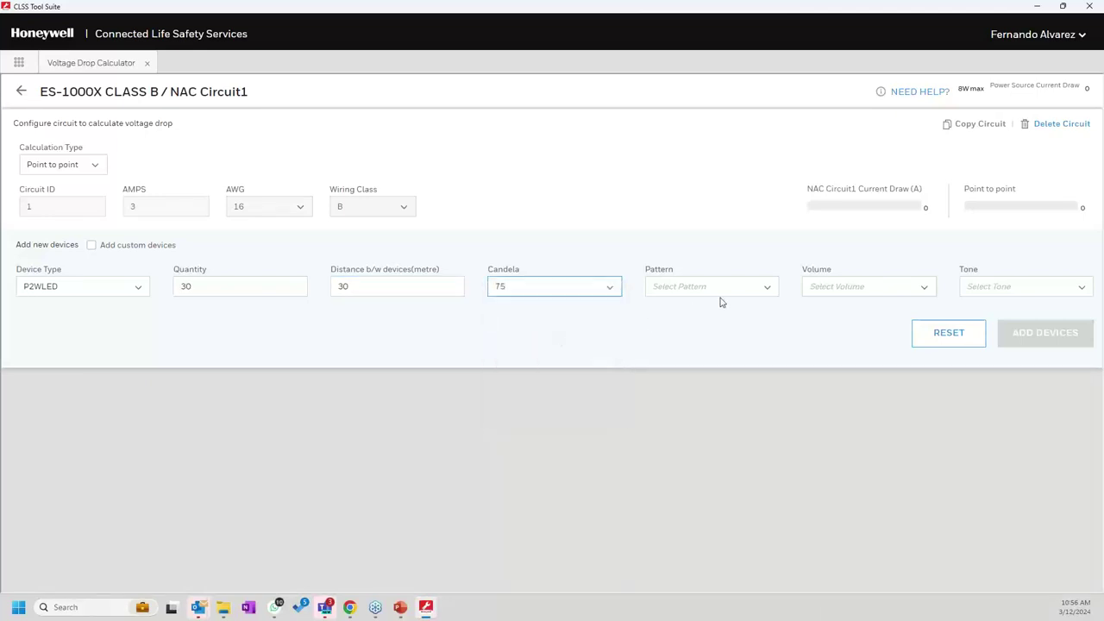
left_click(760, 290)
left_click(693, 317)
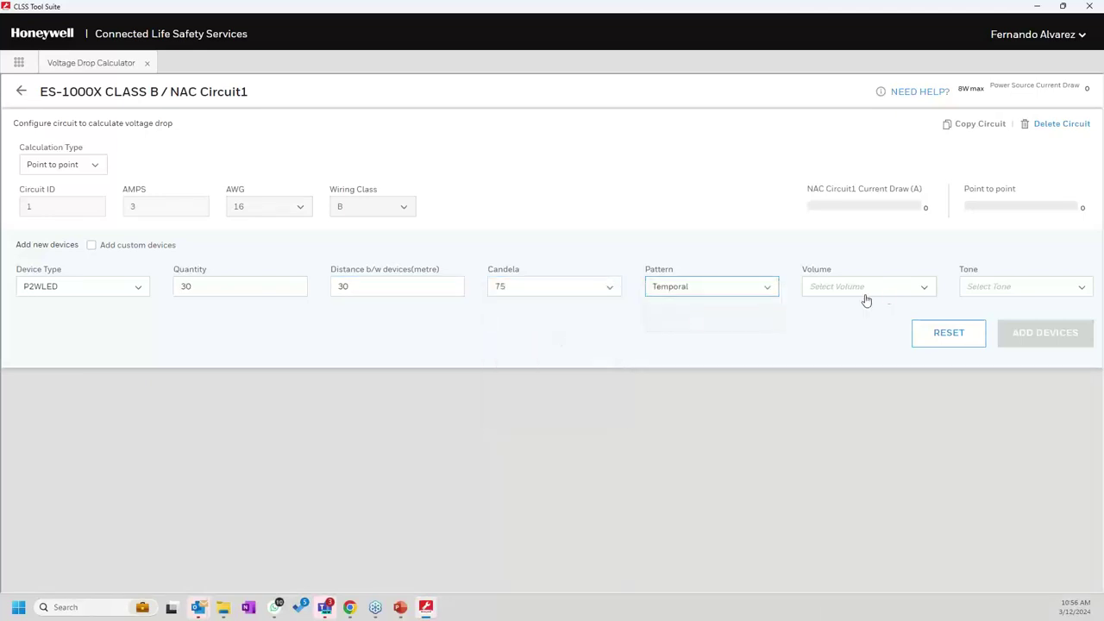
left_click(891, 293)
left_click(819, 316)
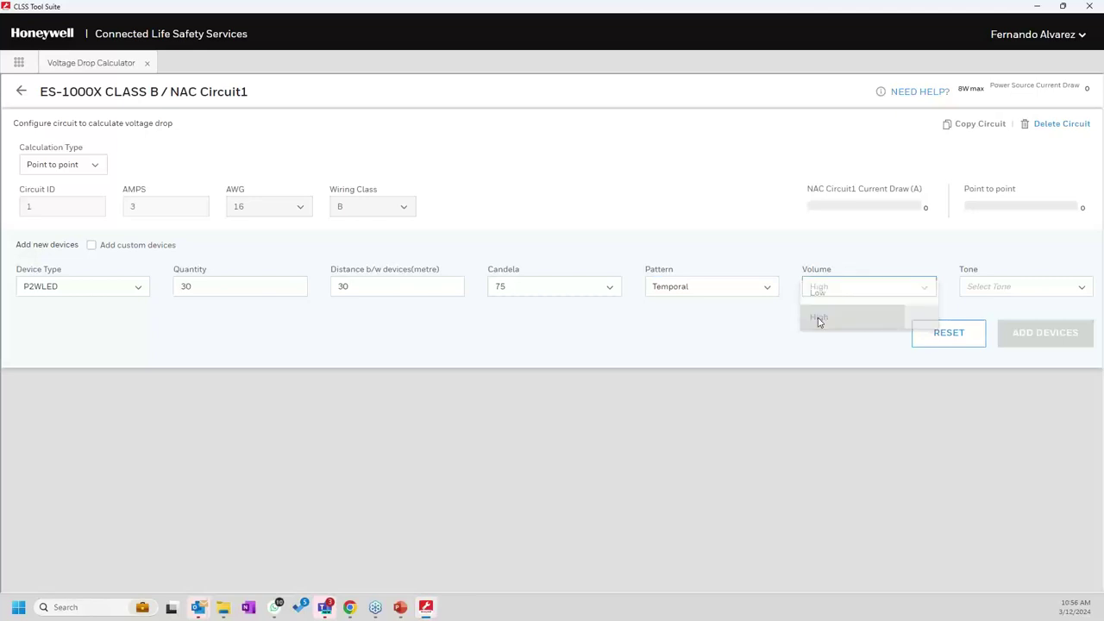
left_click(991, 292)
left_click(990, 298)
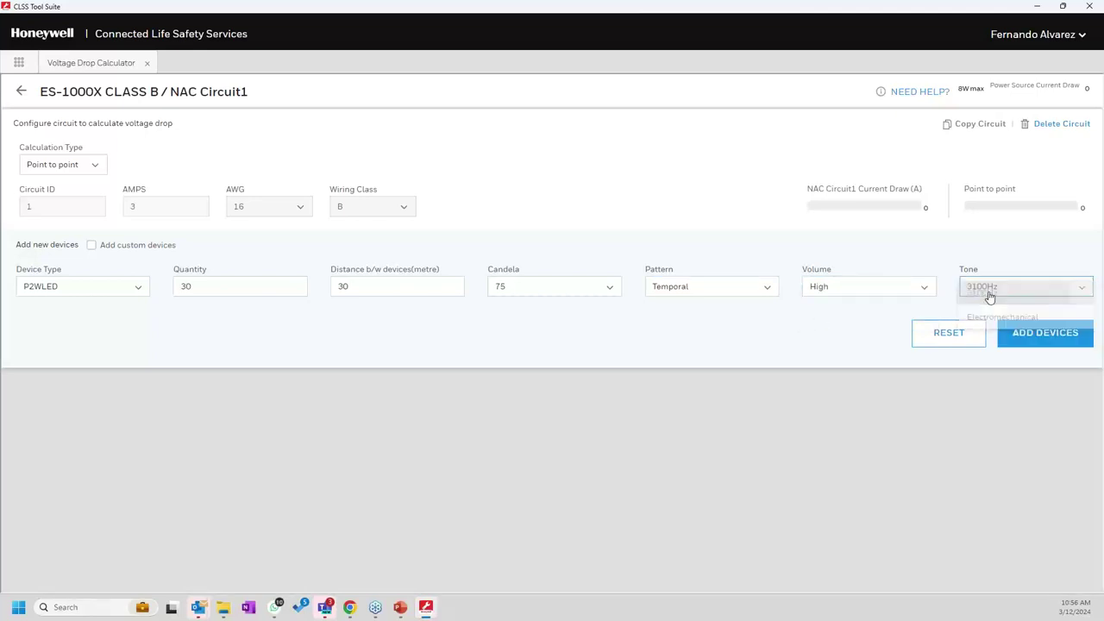
left_click(1041, 336)
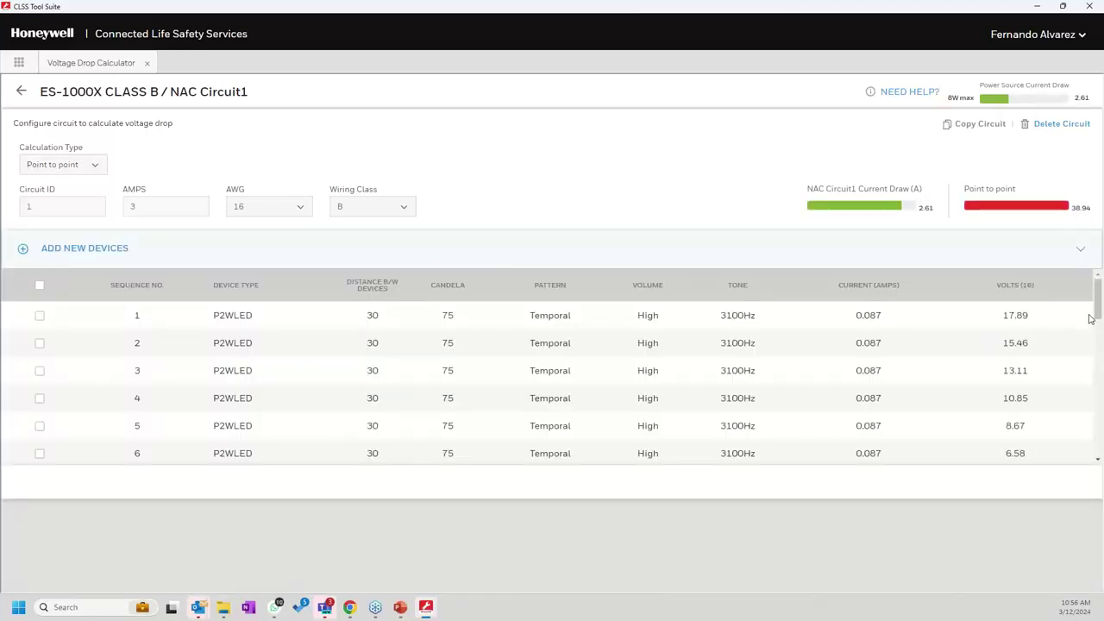
Step: Review the voltage at each P2WLED device against the minimum device voltage and return to the power source's circuit list
scroll(1098, 319, "down", 1)
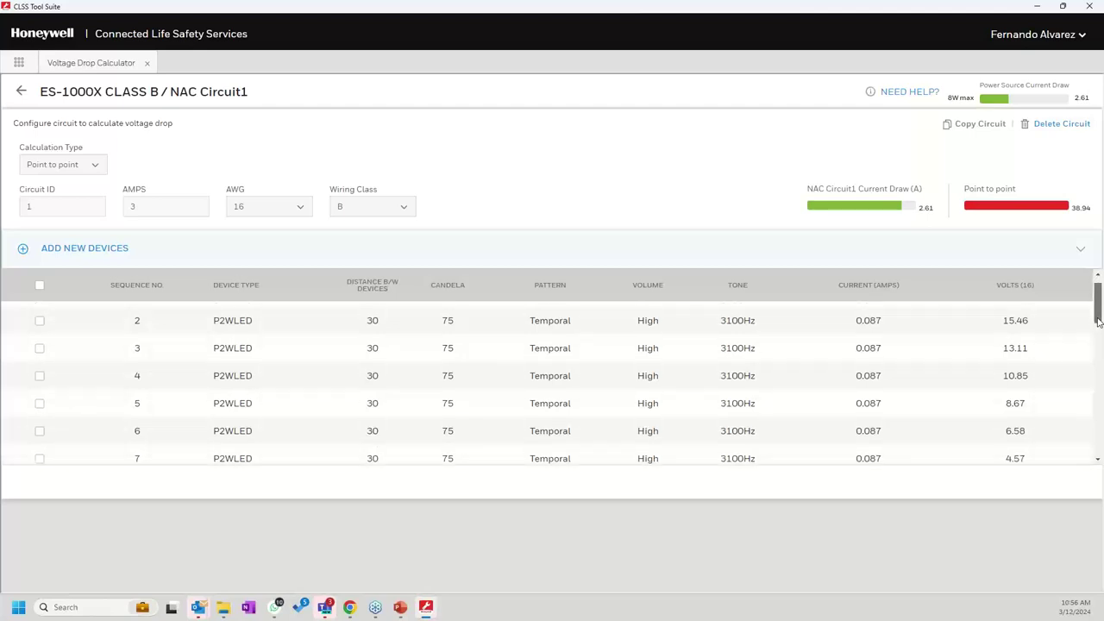
scroll(1099, 320, "up", 1)
left_click(1010, 288)
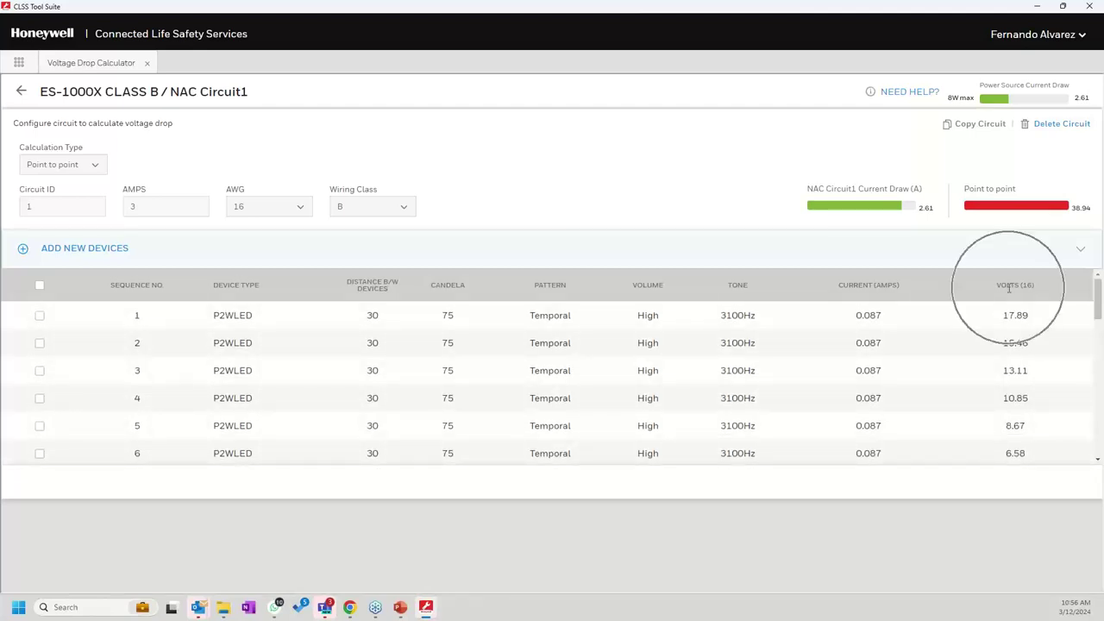
left_click(1009, 288)
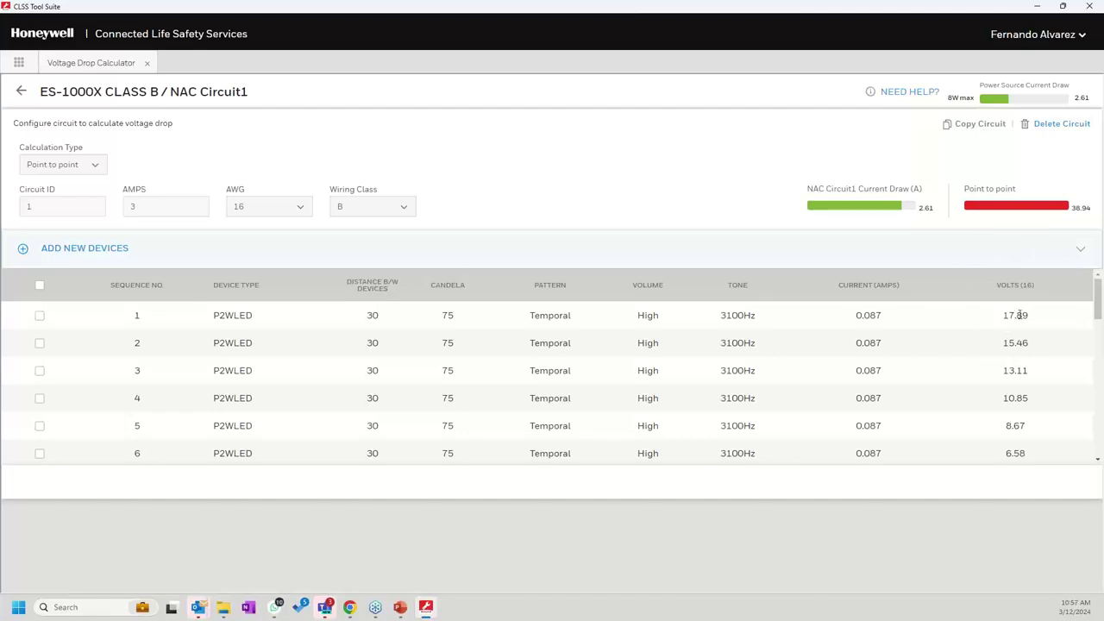
double_click(1020, 316)
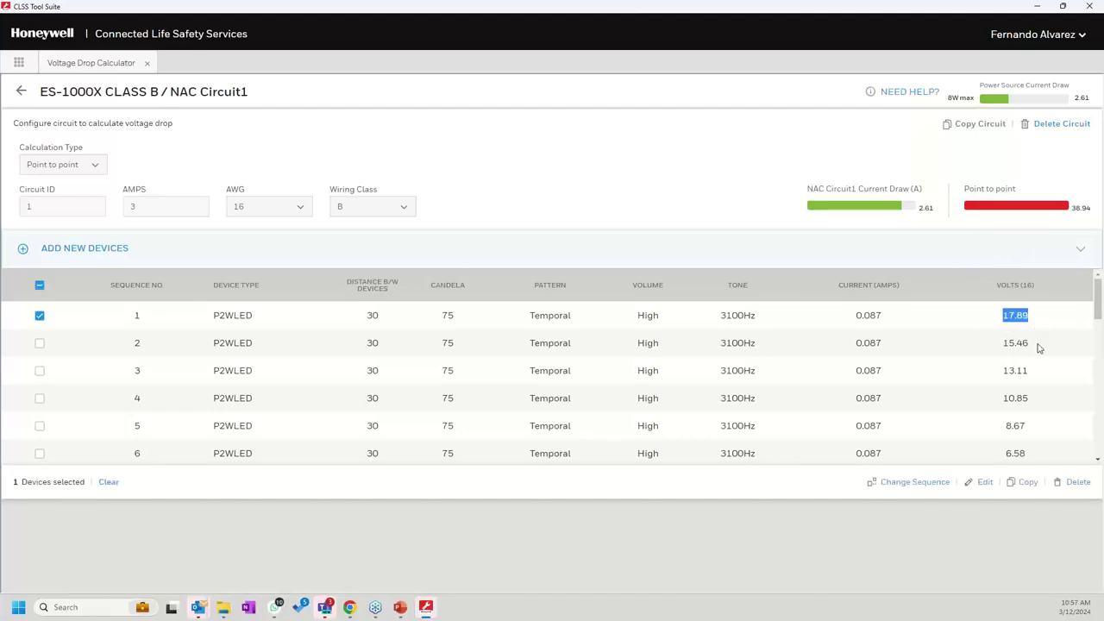
left_click_drag(1097, 463, 1078, 298)
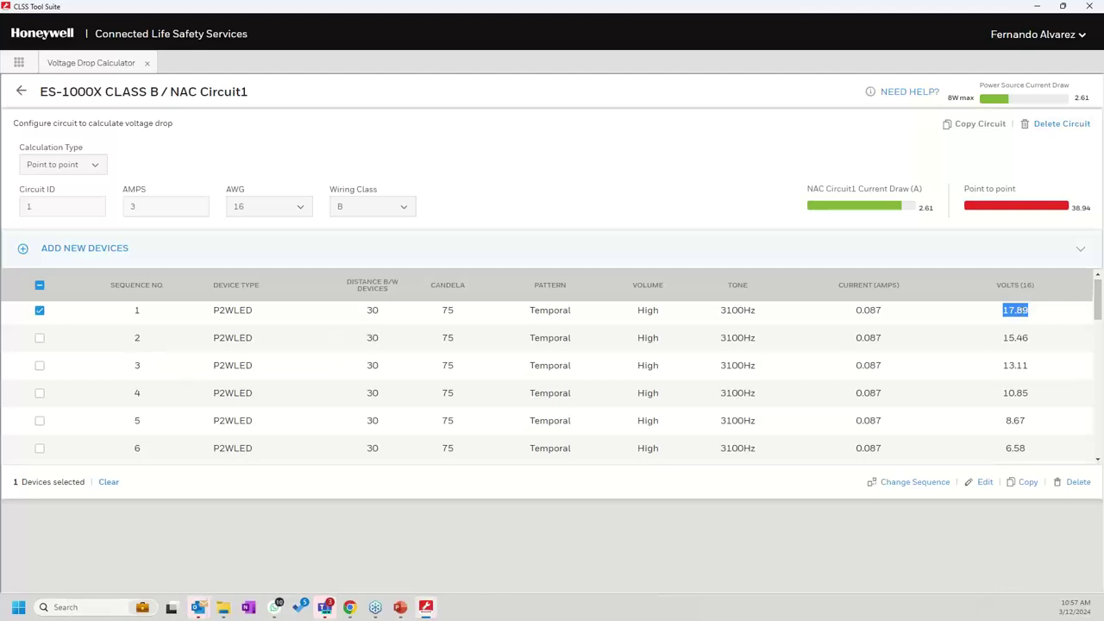
left_click(1016, 311)
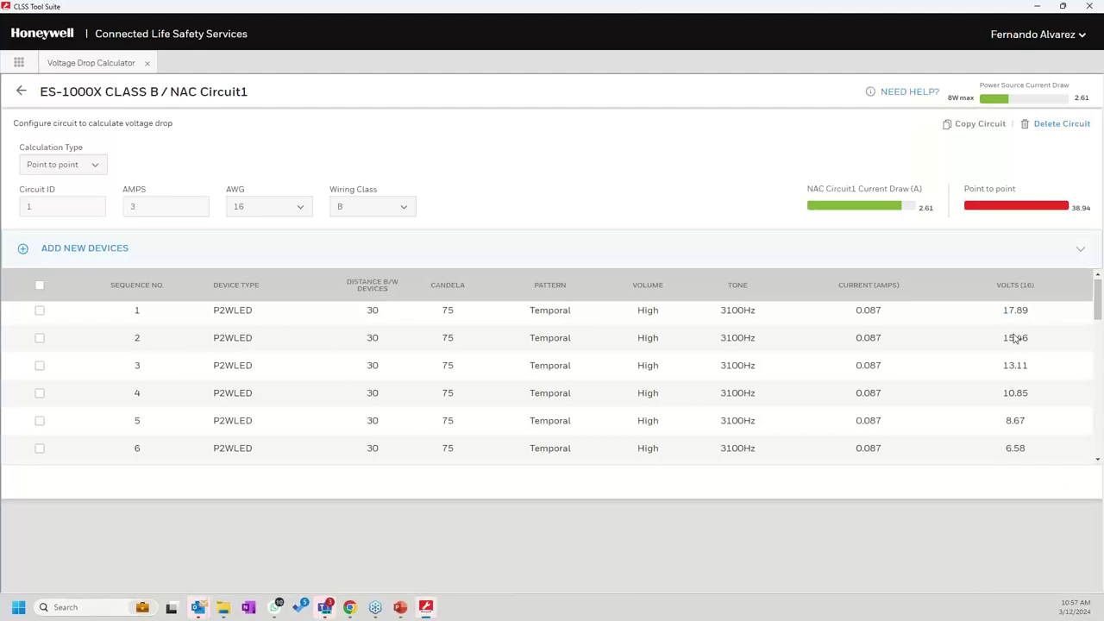
double_click(1015, 338)
left_click(24, 93)
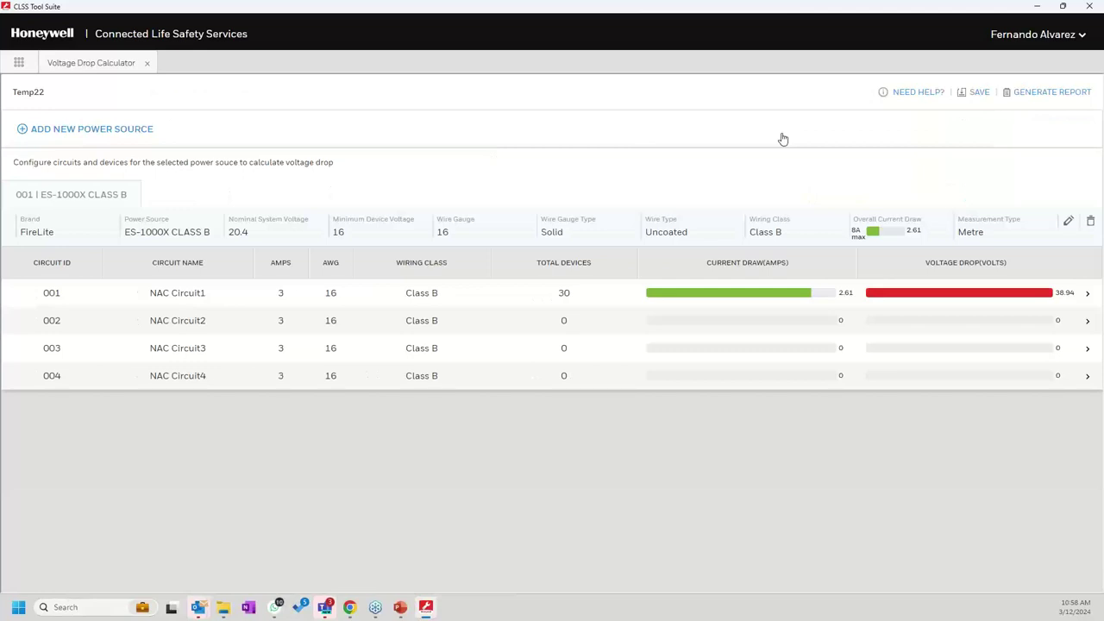